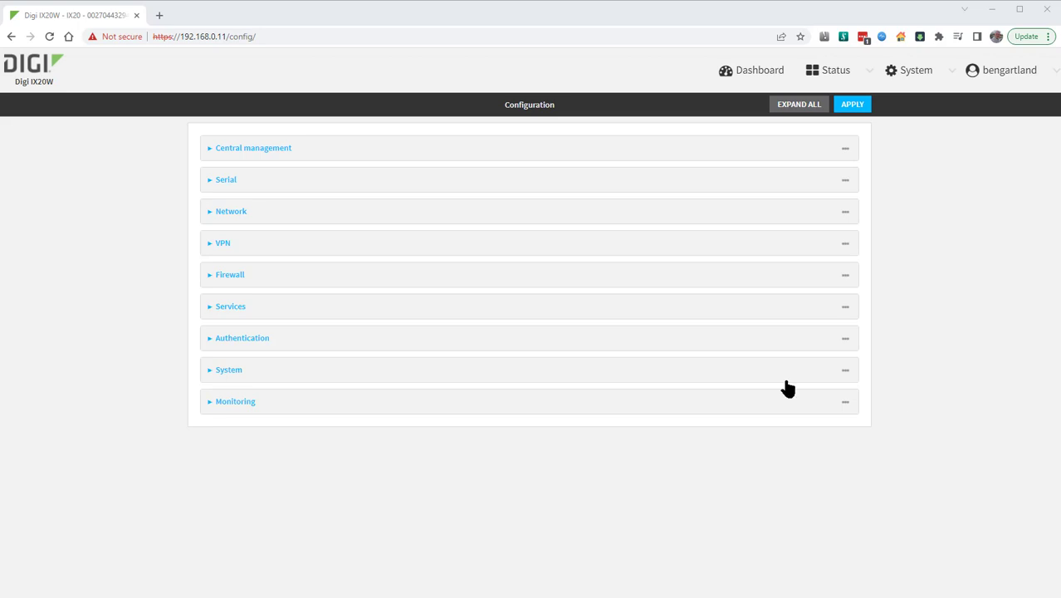
Add a new firewall zone named OpenVPN
left_click(581, 282)
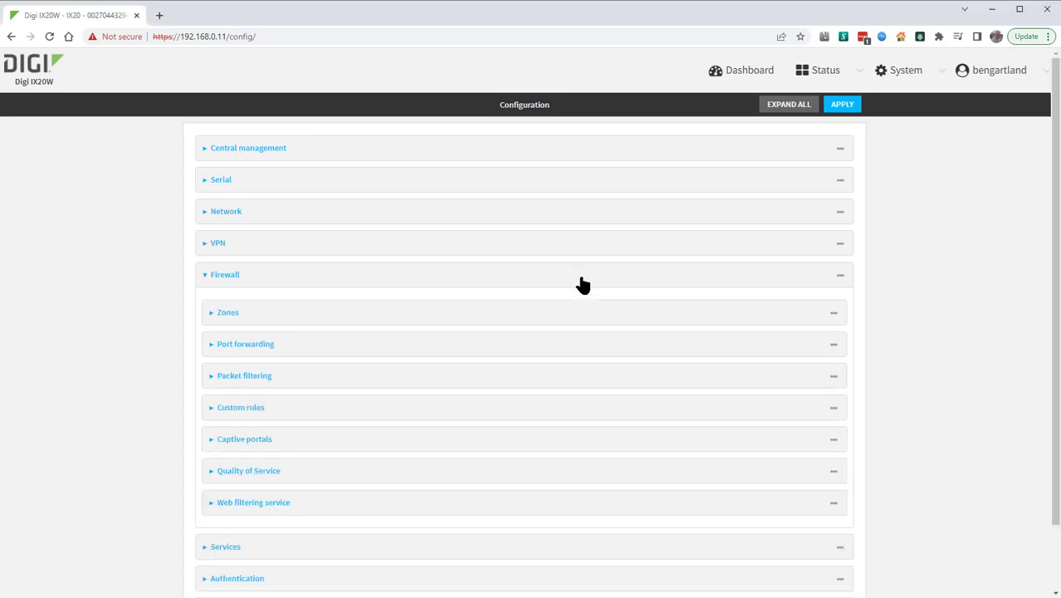
left_click(558, 316)
scroll(556, 324, "down", 2)
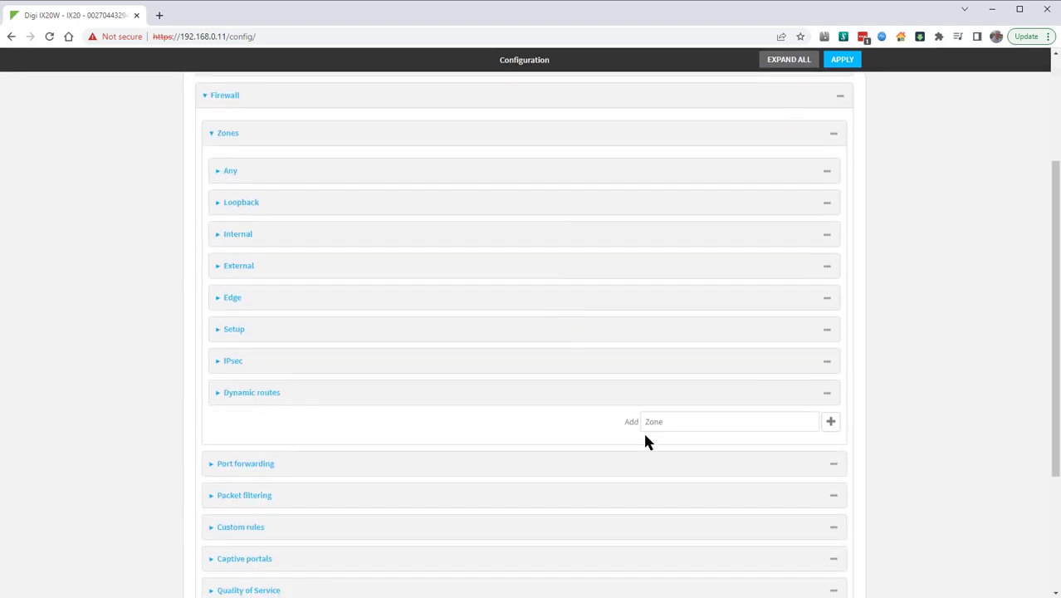
left_click(671, 421)
type("OpenVPN")
left_click(832, 422)
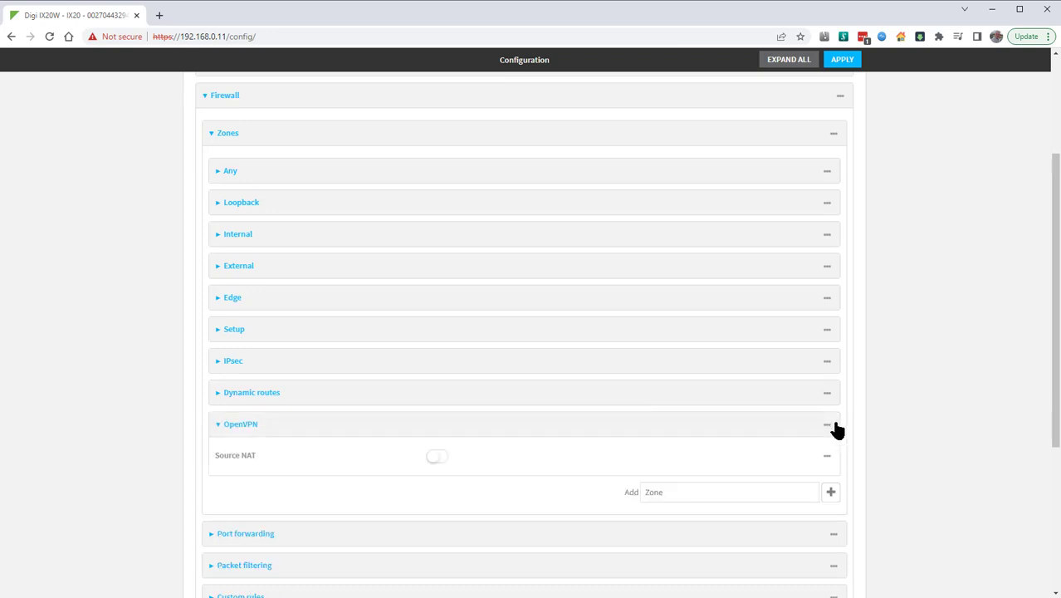
Add an OpenVPN server named OpenVPN1 in the VPN configuration
scroll(831, 429, "down", 1)
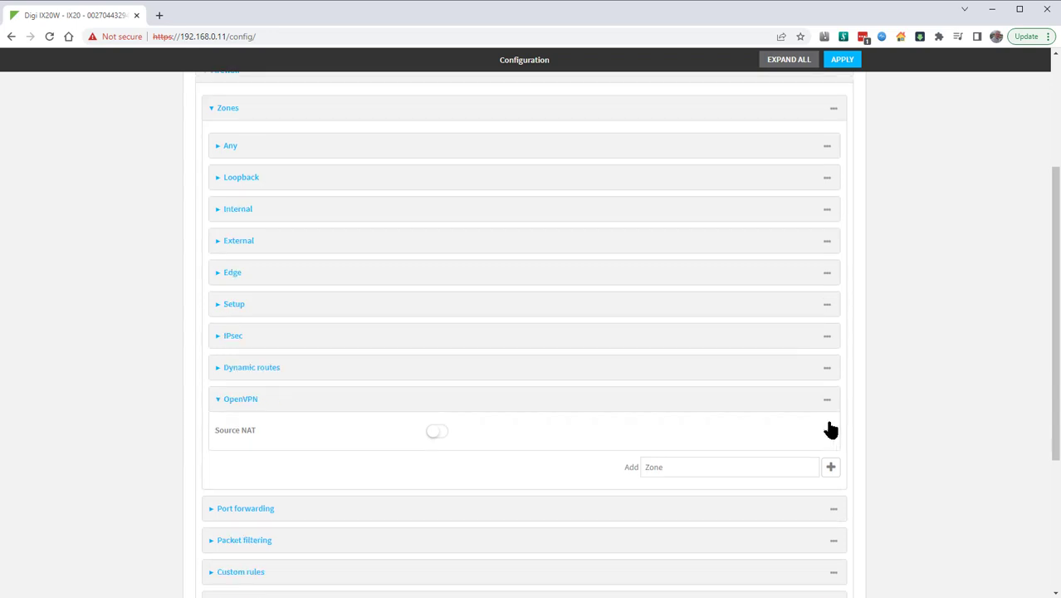
scroll(830, 428, "up", 3)
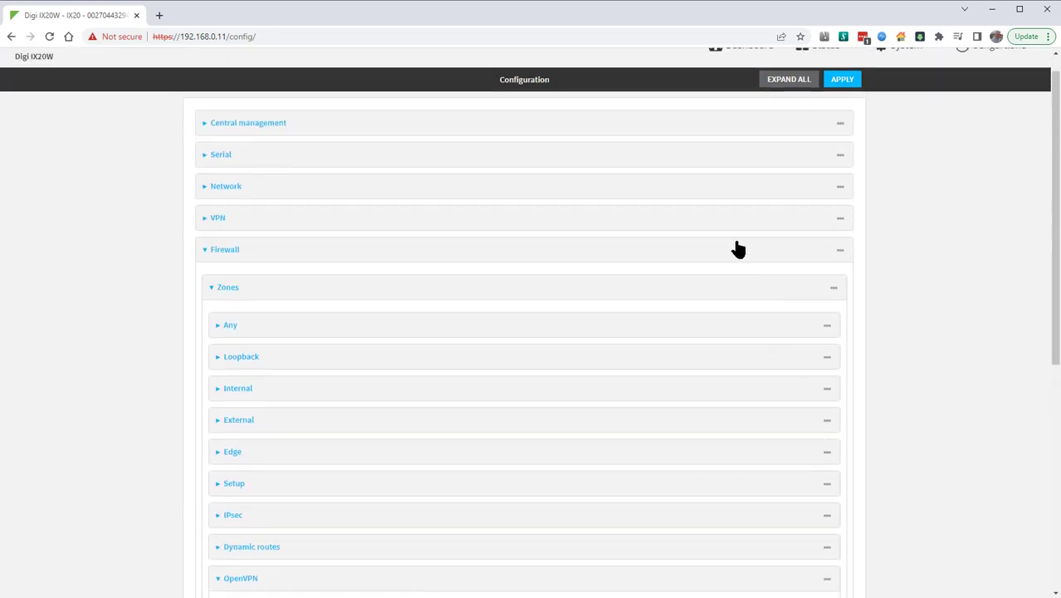
left_click(728, 225)
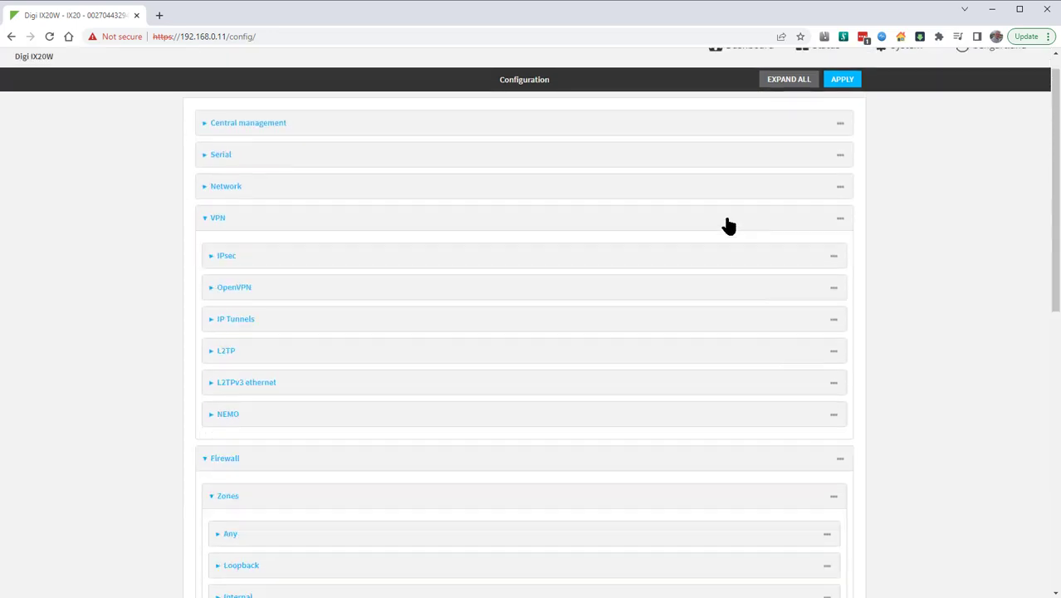
left_click(699, 292)
left_click(696, 326)
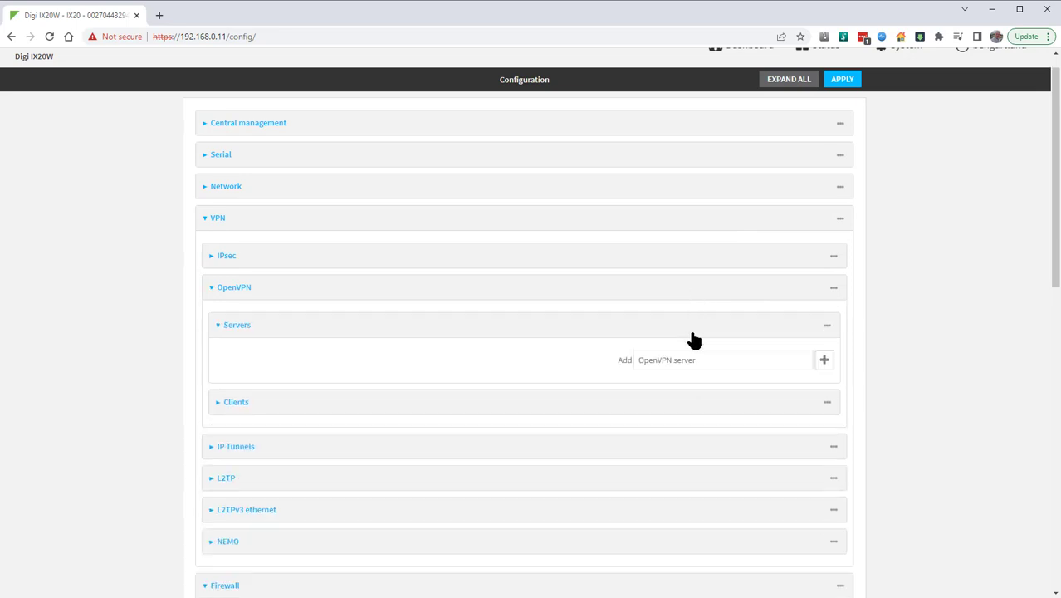
left_click(711, 361)
type("O")
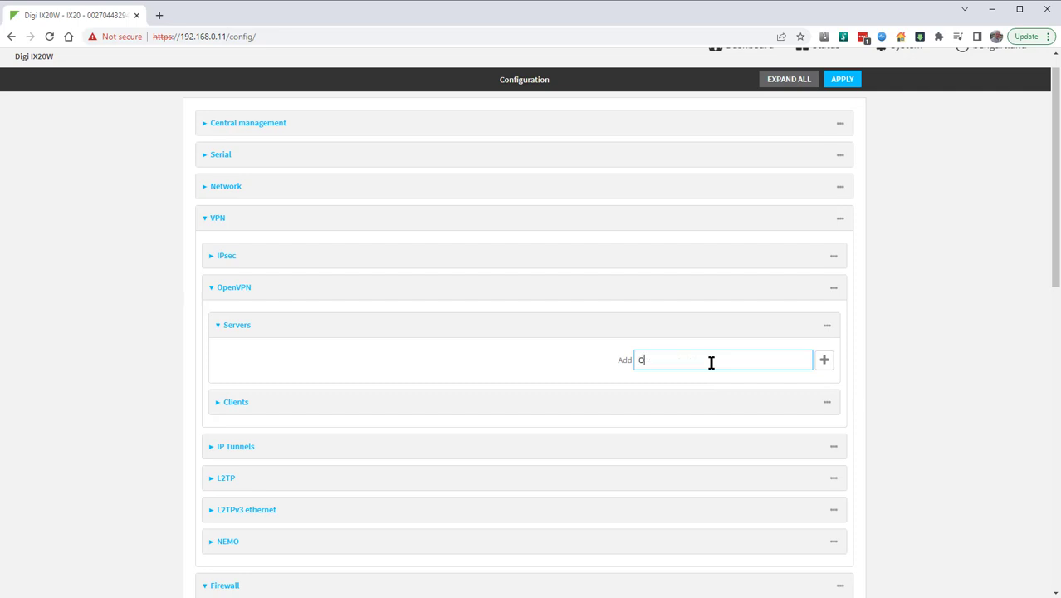
type("penVPN1")
left_click(824, 362)
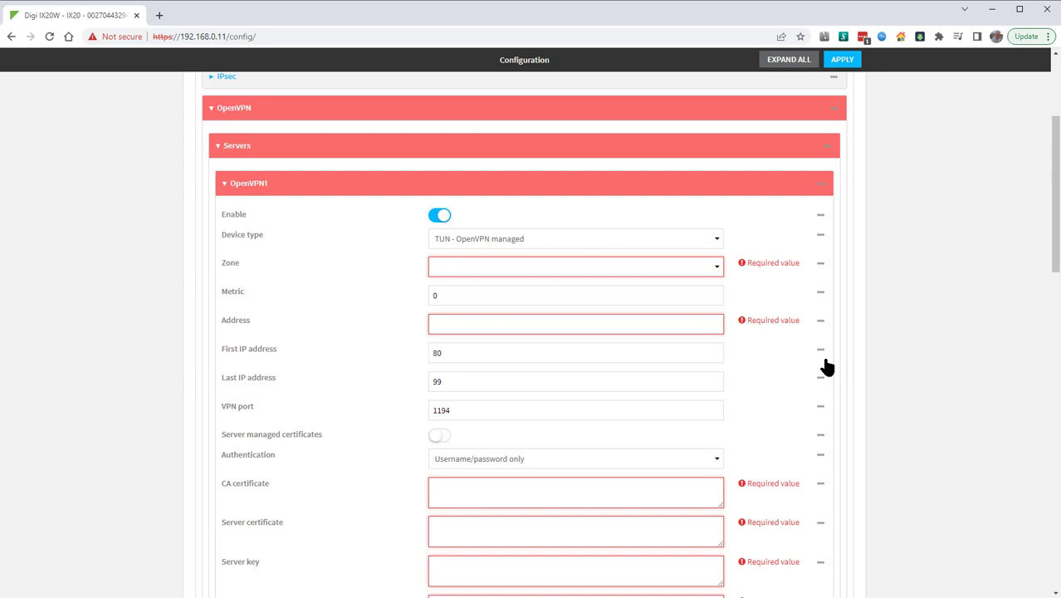
Set the OpenVPN1 server's zone to OpenVPN and its address to 192.168.22.1/24
left_click(599, 267)
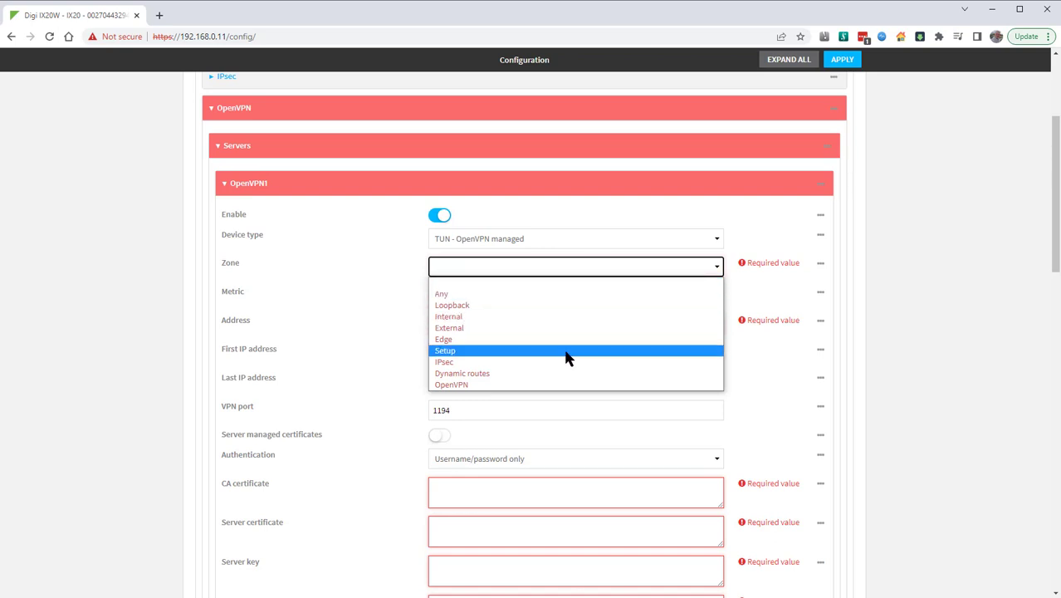
left_click(569, 384)
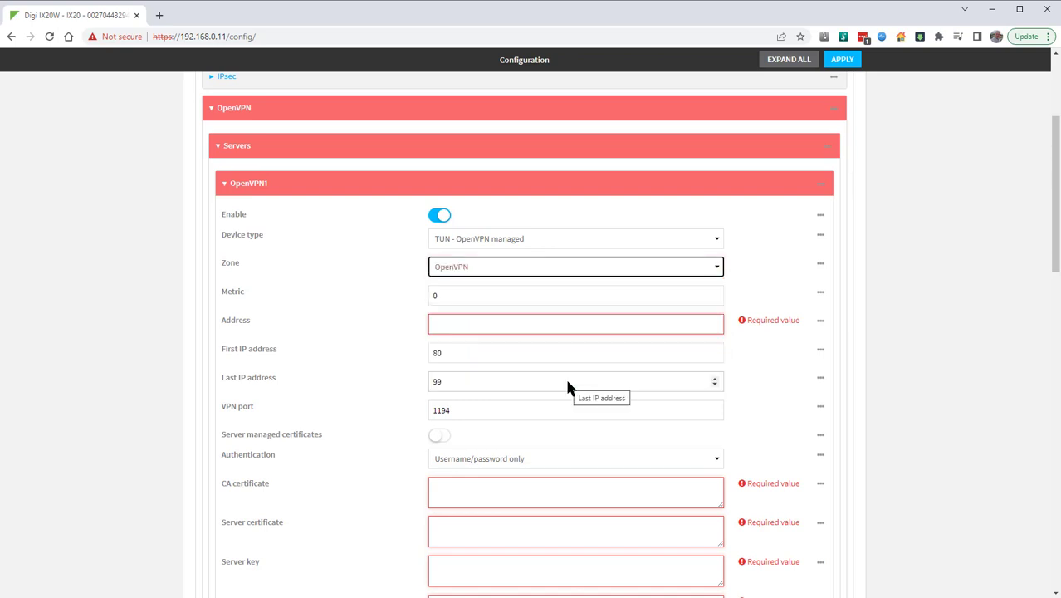
left_click(533, 324)
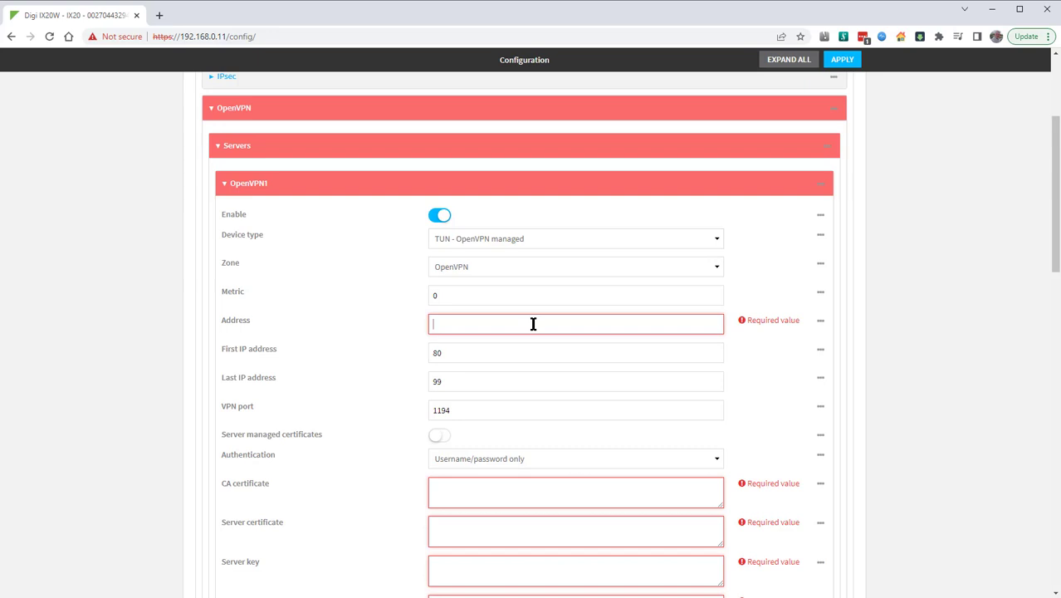
type("192.168.")
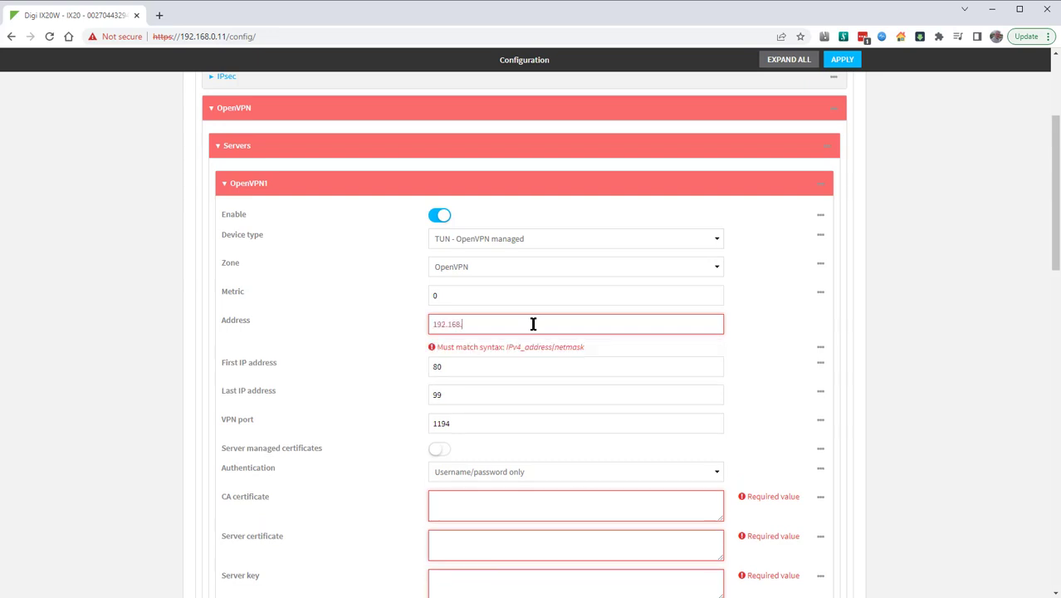
type("22.1/24")
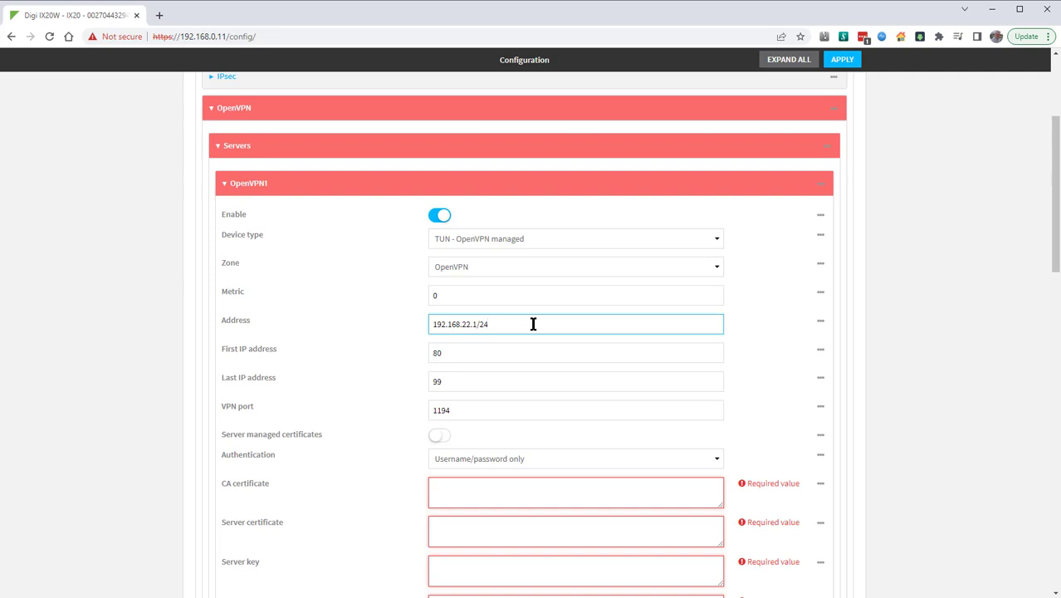
Enable server managed certificates for the OpenVPN1 server, keeping VPN port 1194
left_click_drag(533, 409, 417, 420)
left_click(551, 412)
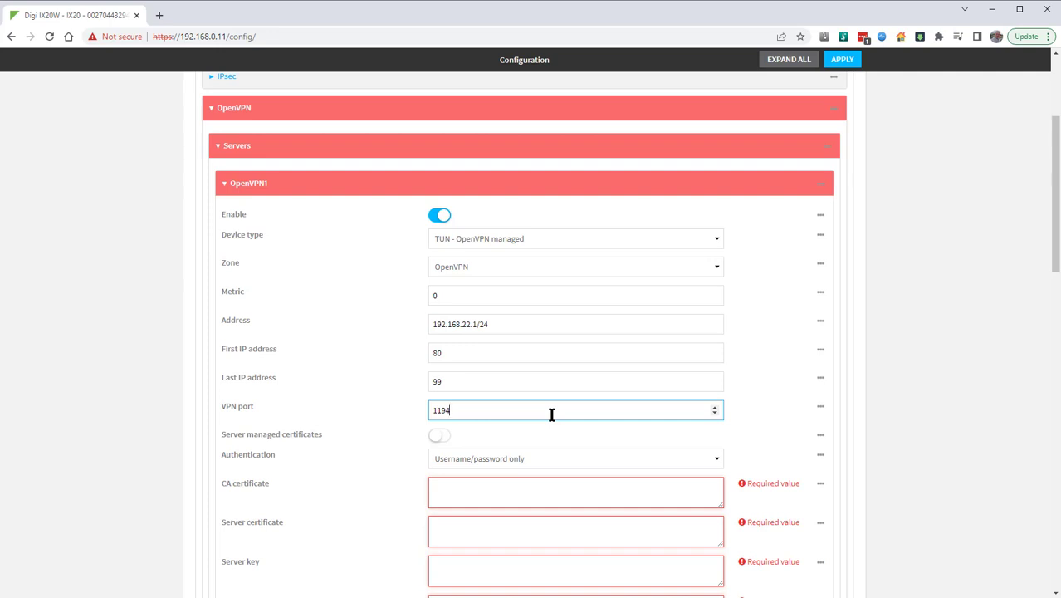
left_click(434, 436)
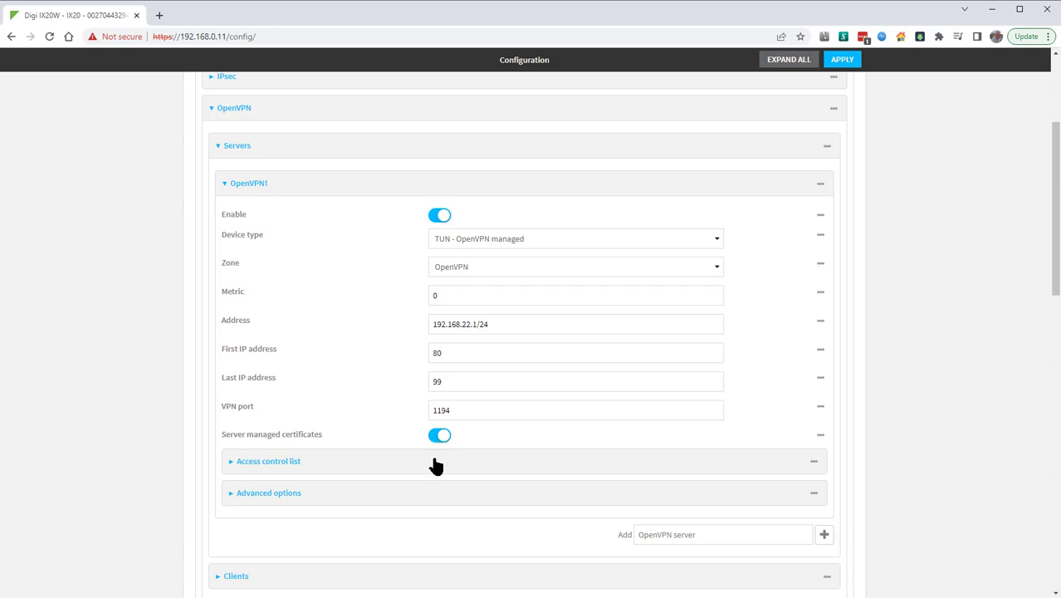
Add the External zone to the OpenVPN1 server's access control list
left_click(436, 467)
scroll(434, 467, "down", 2)
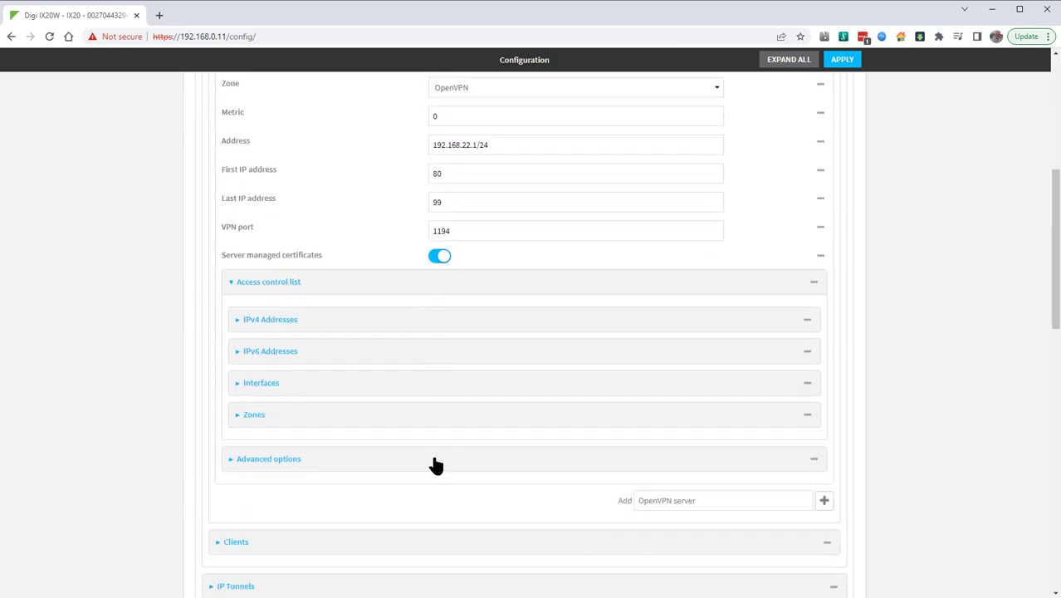
left_click(411, 418)
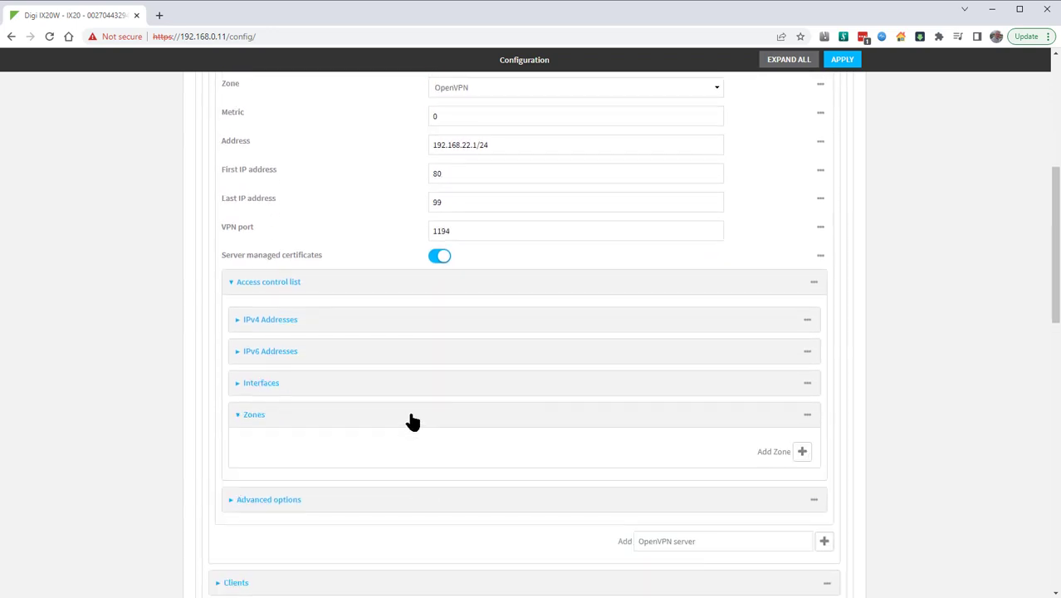
left_click(802, 452)
left_click(595, 455)
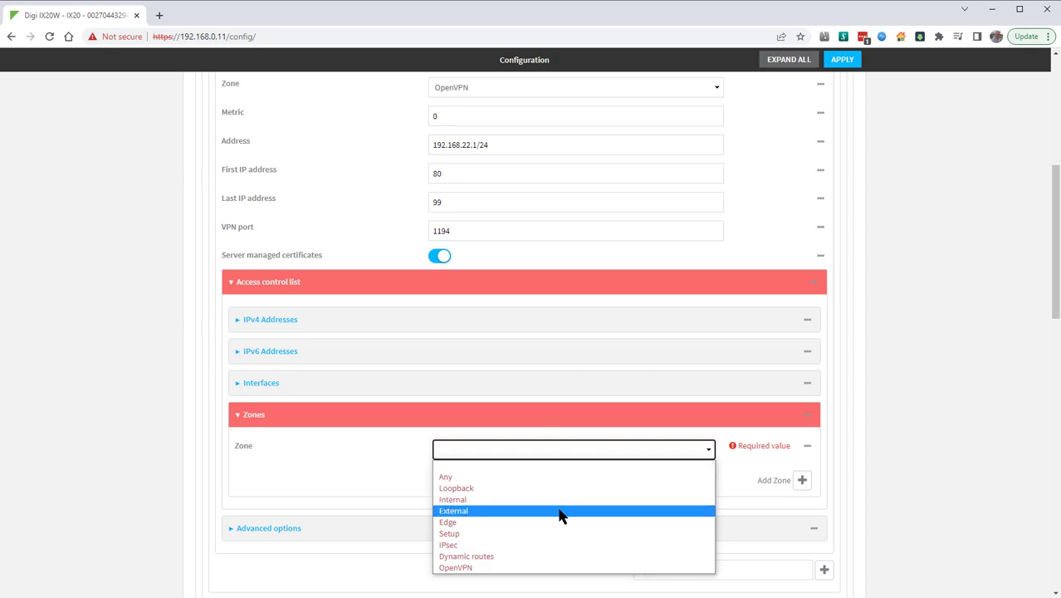
left_click(558, 511)
Enter push "route 192.168.2.0 255.255.255.0" as the OpenVPN parameters in the OpenVPN1 server's advanced options
scroll(632, 449, "down", 3)
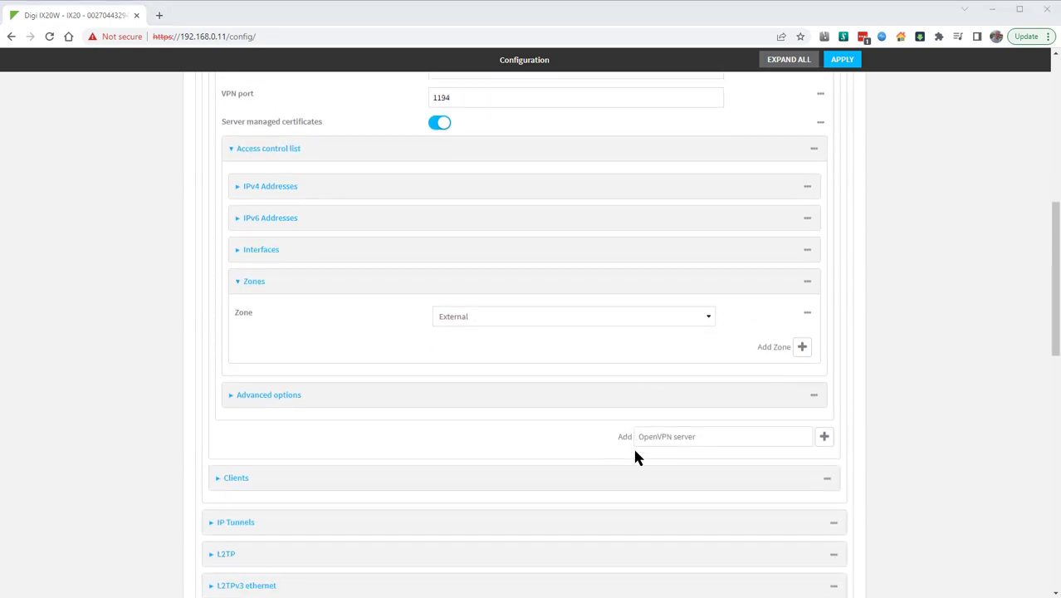
left_click(545, 293)
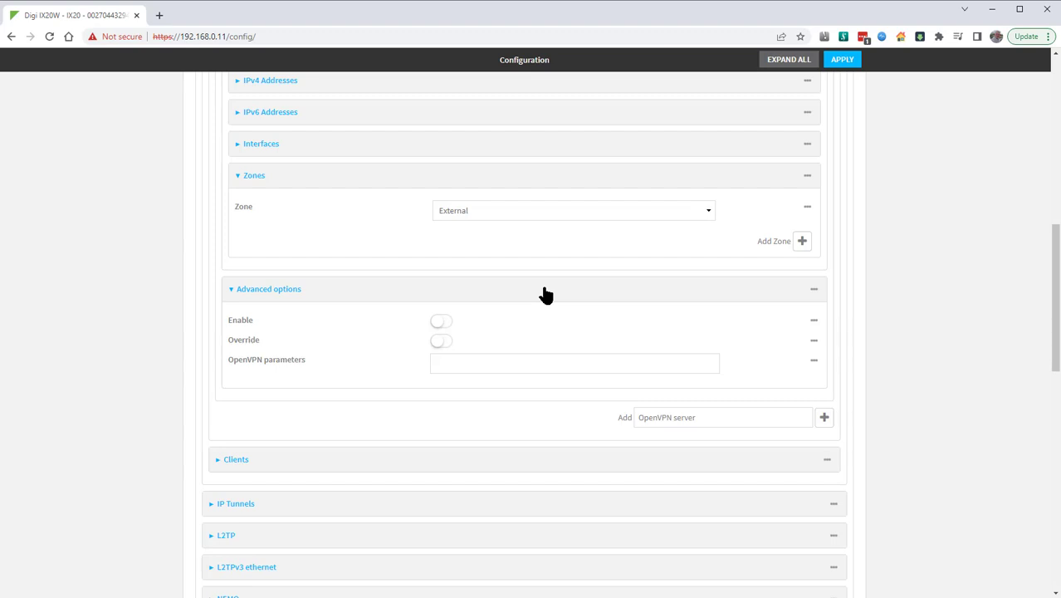
left_click(540, 359)
type("push")
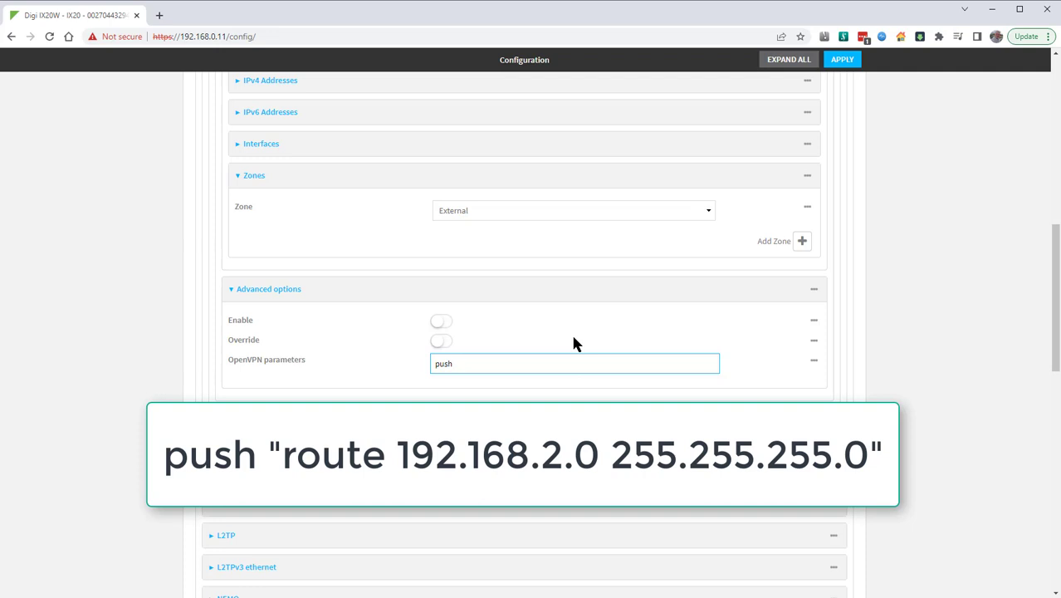
type(" \"route 192.168.2.0 255.255.255.0")
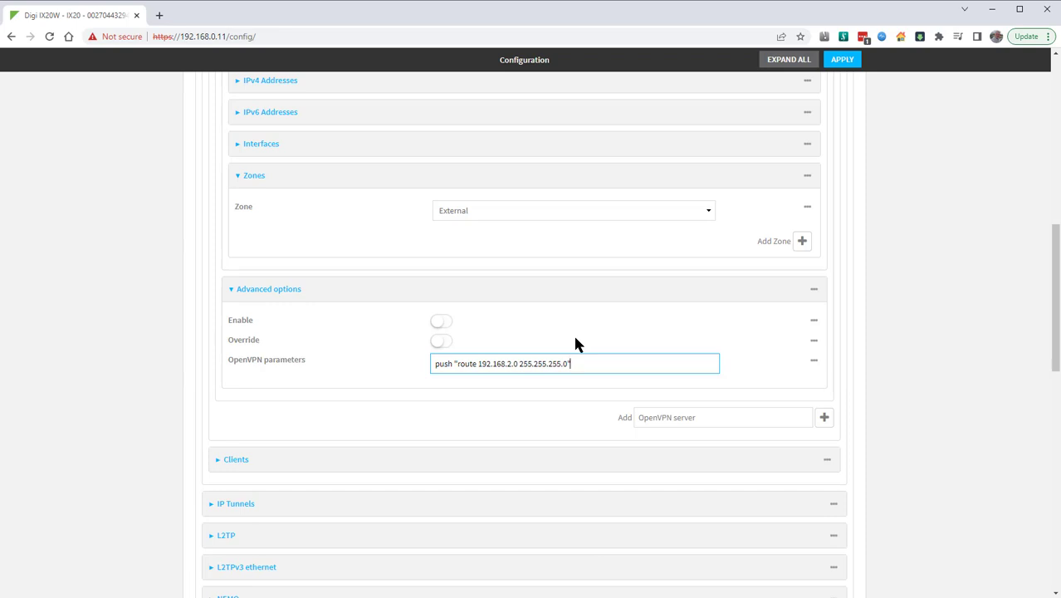
Add a firewall packet filter labelled "Allow OpenVPN clients access to Internal LAN"
scroll(576, 341, "down", 5)
left_click(543, 264)
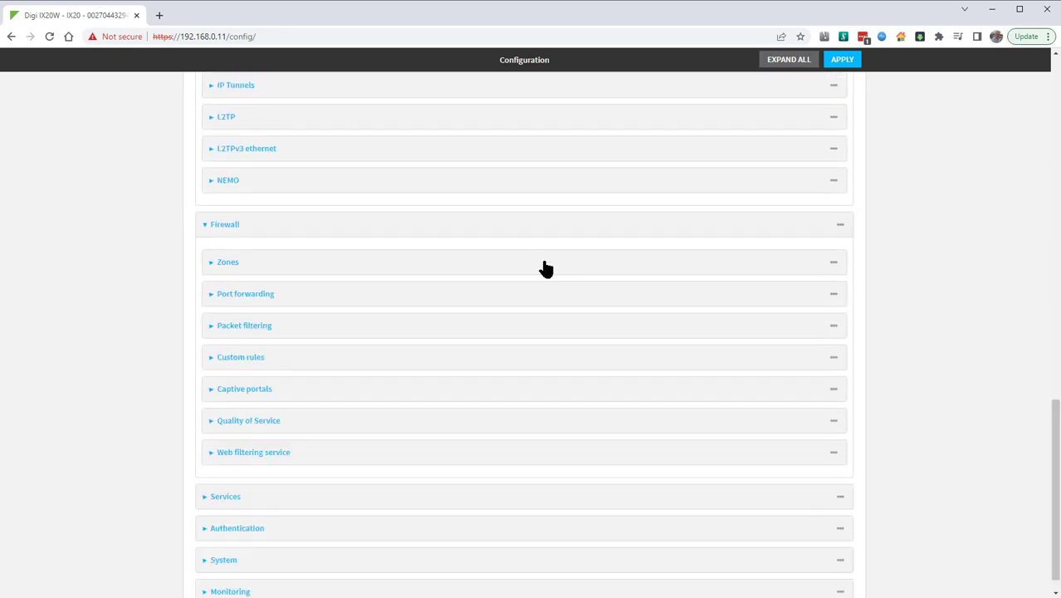
left_click(554, 335)
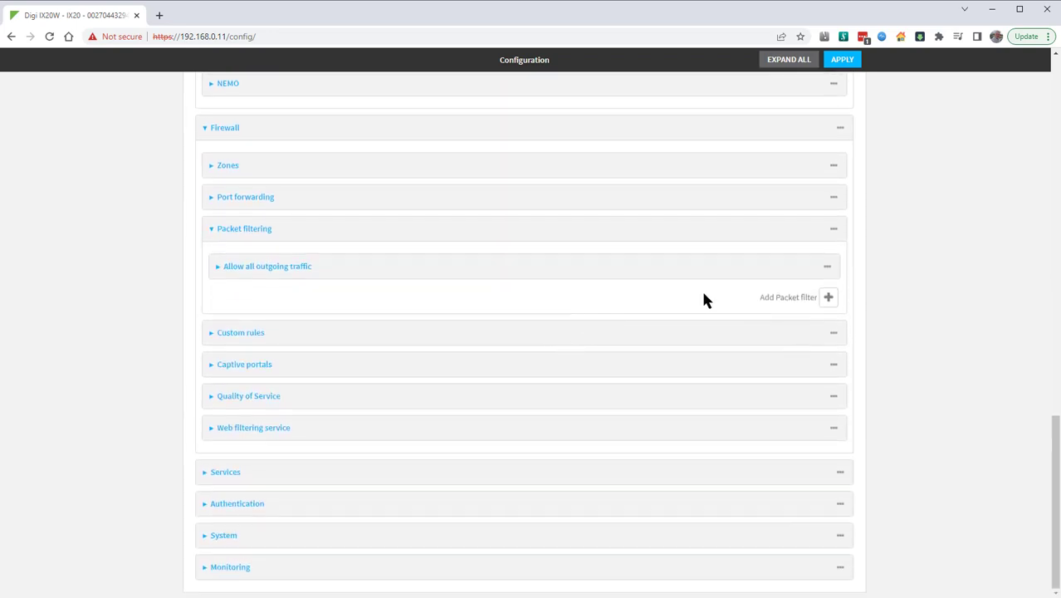
left_click(828, 298)
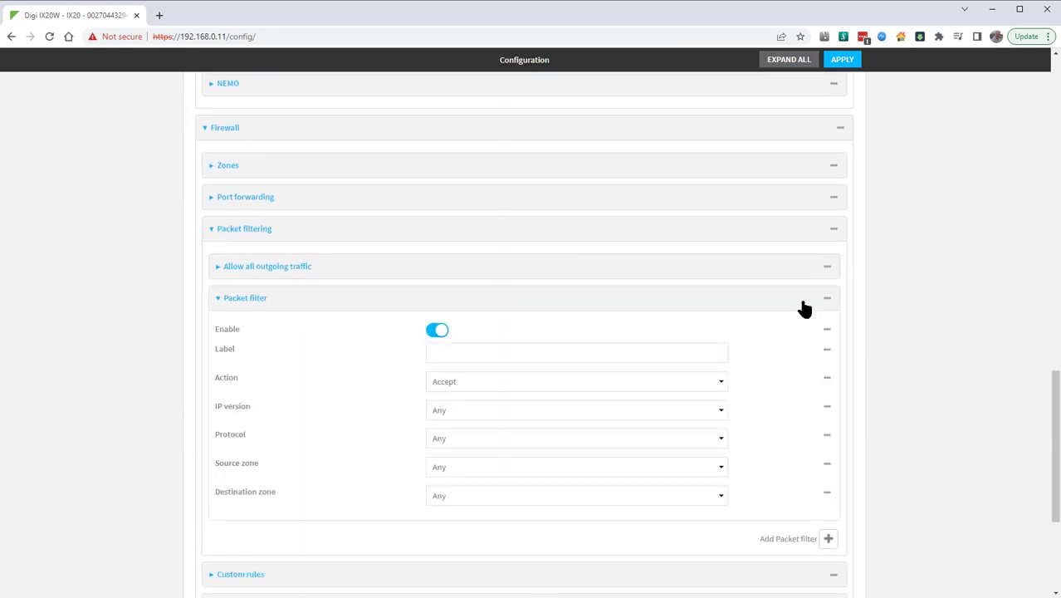
left_click(656, 350)
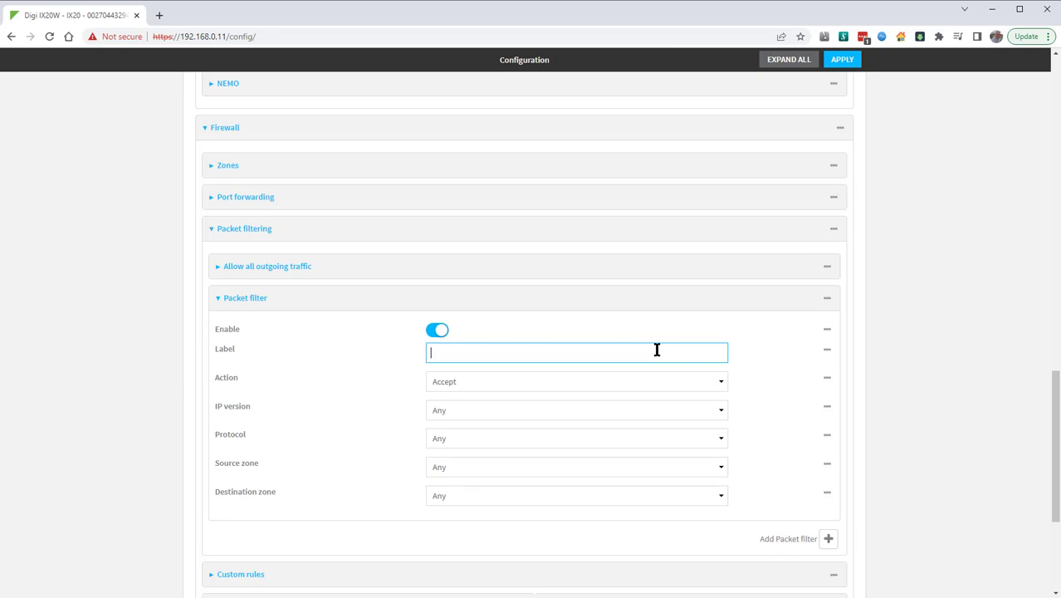
type("Allow OpenVPN cli")
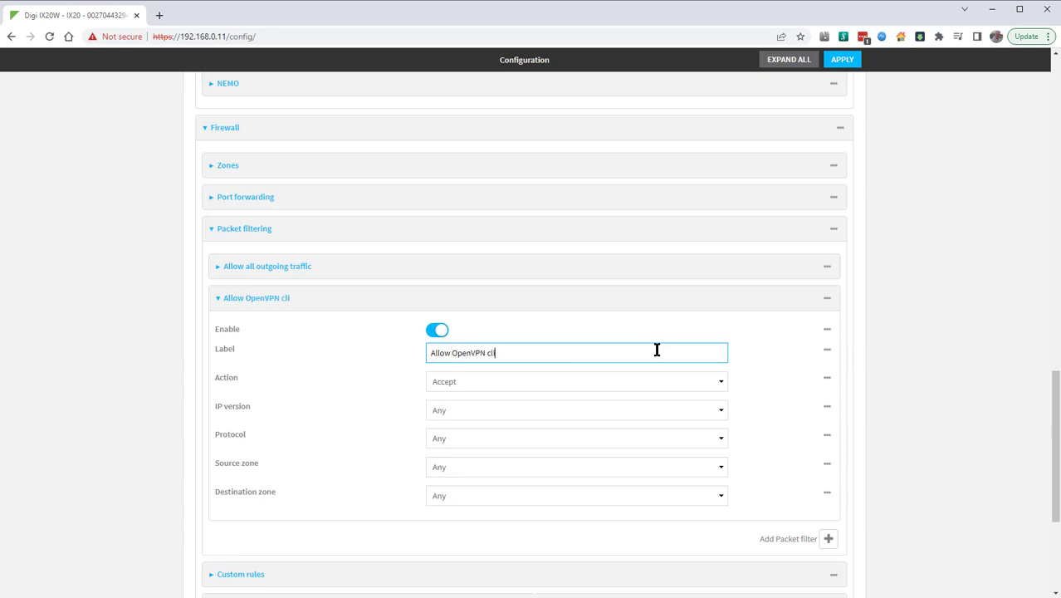
type("ents access to Internal LAN")
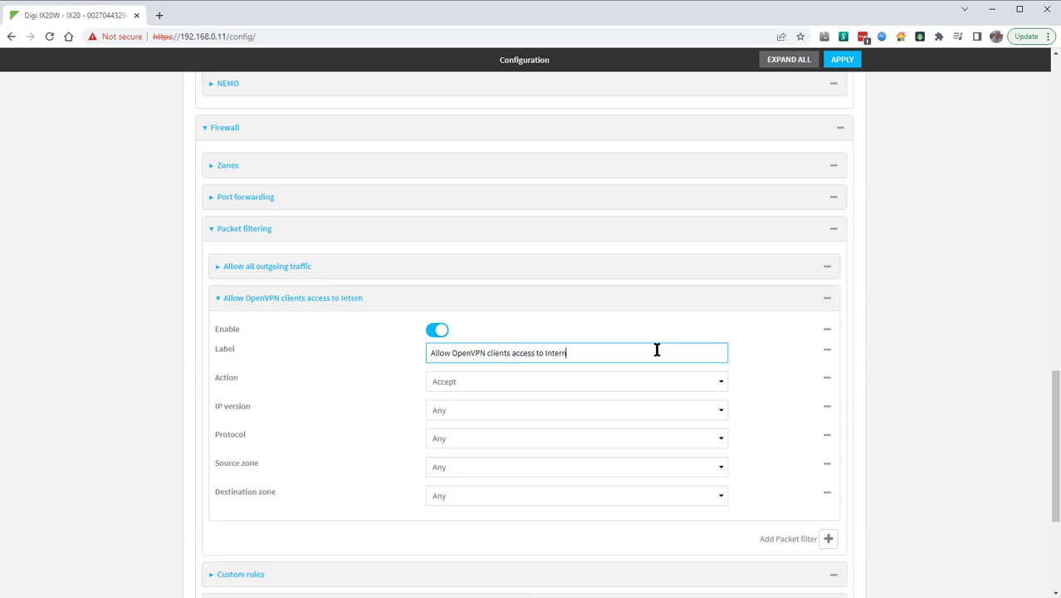
Set the new packet filter's source zone to OpenVPN and destination zone to Internal, and move it above the "Allow all outgoing traffic" filter
left_click(513, 467)
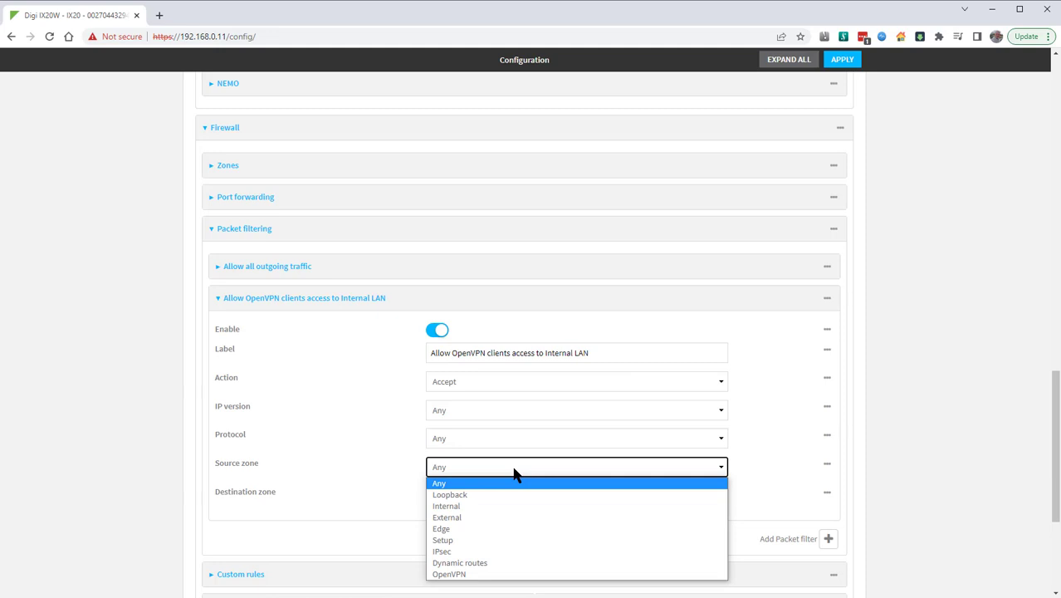
left_click(514, 574)
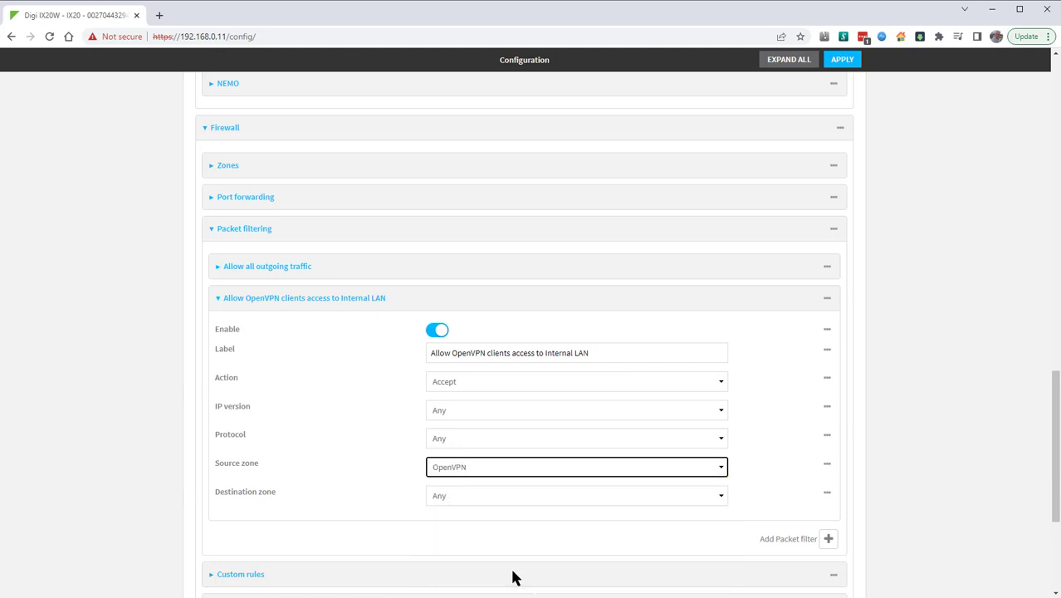
left_click(505, 498)
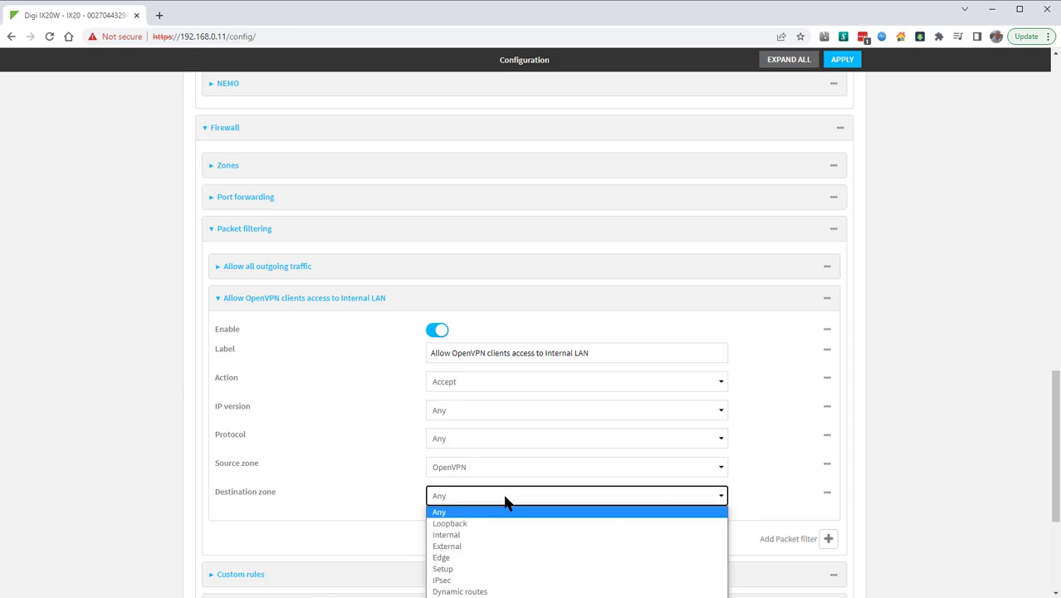
left_click(501, 537)
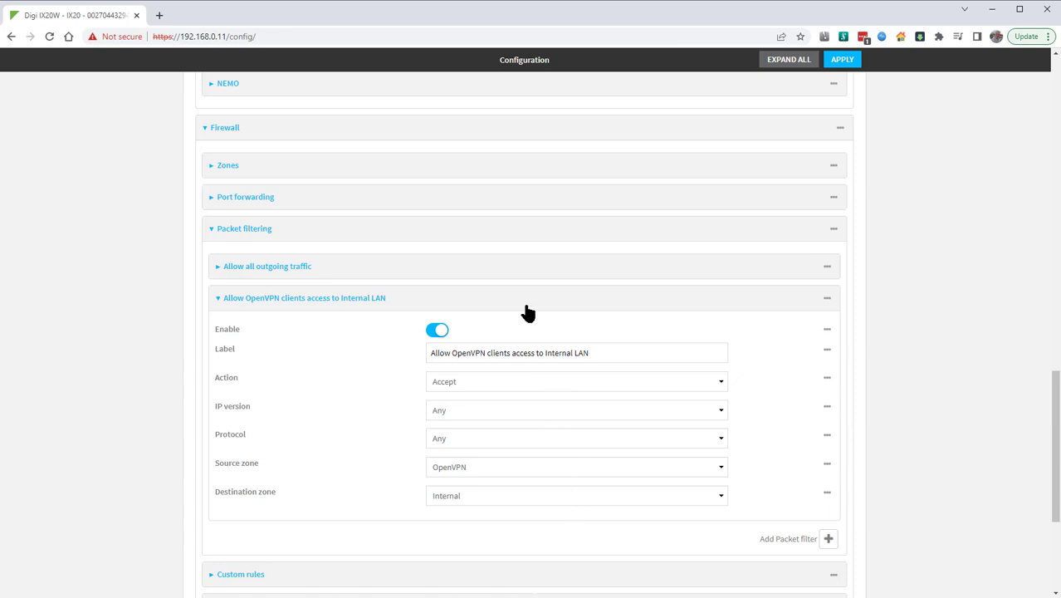
left_click_drag(529, 312, 525, 268)
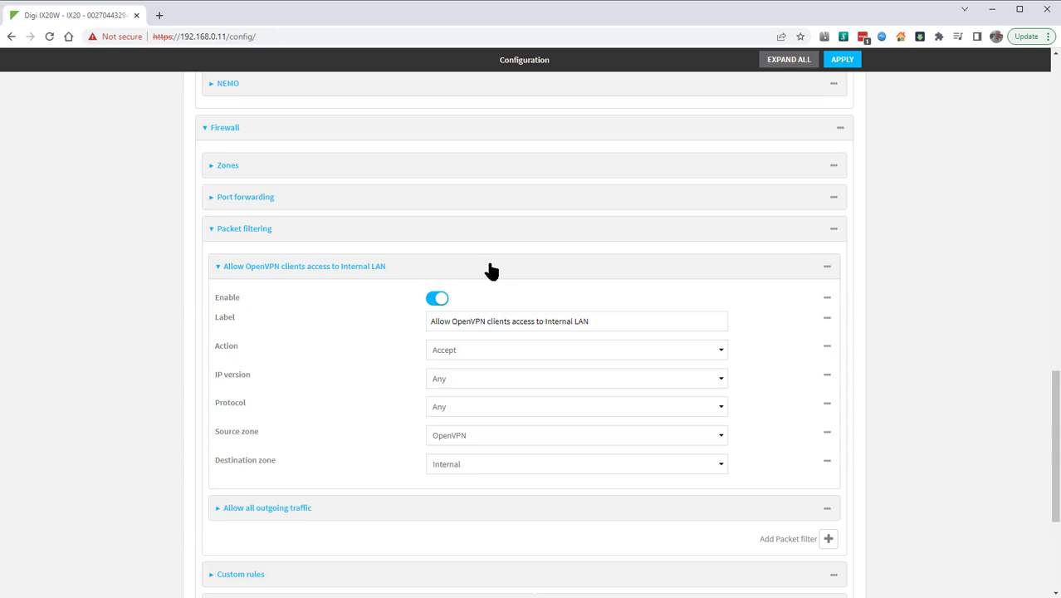
scroll(491, 270, "down", 3)
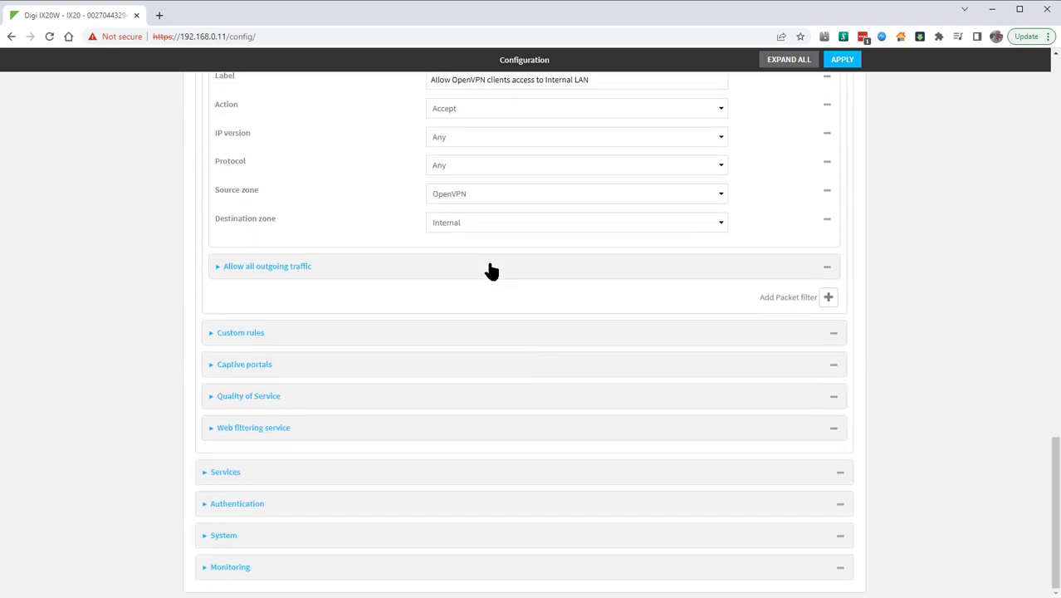
Check which groups the second user account below admin belongs to in the authentication settings
left_click(536, 504)
scroll(536, 511, "down", 3)
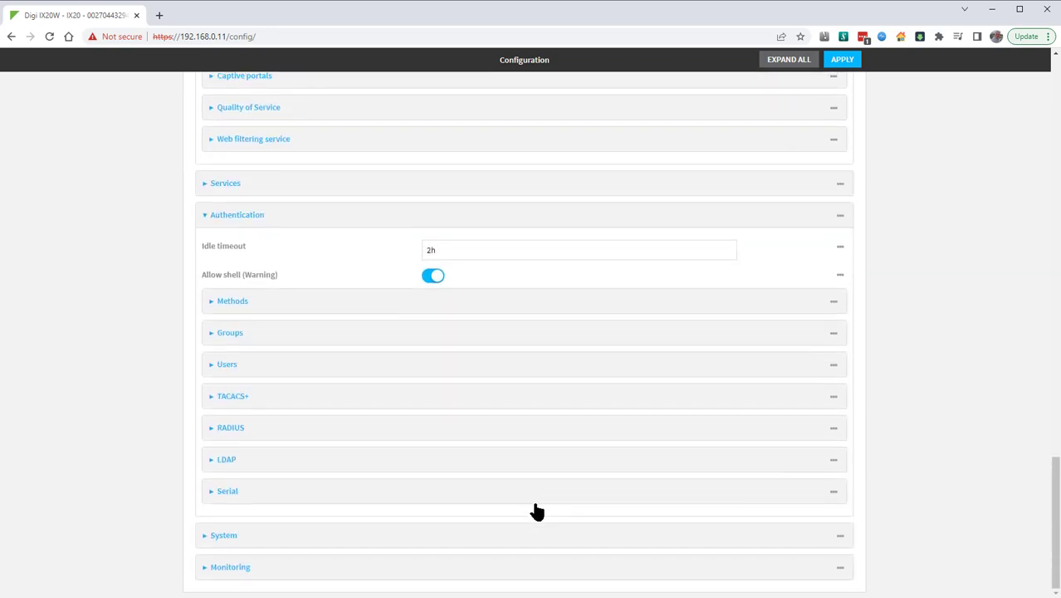
left_click(404, 366)
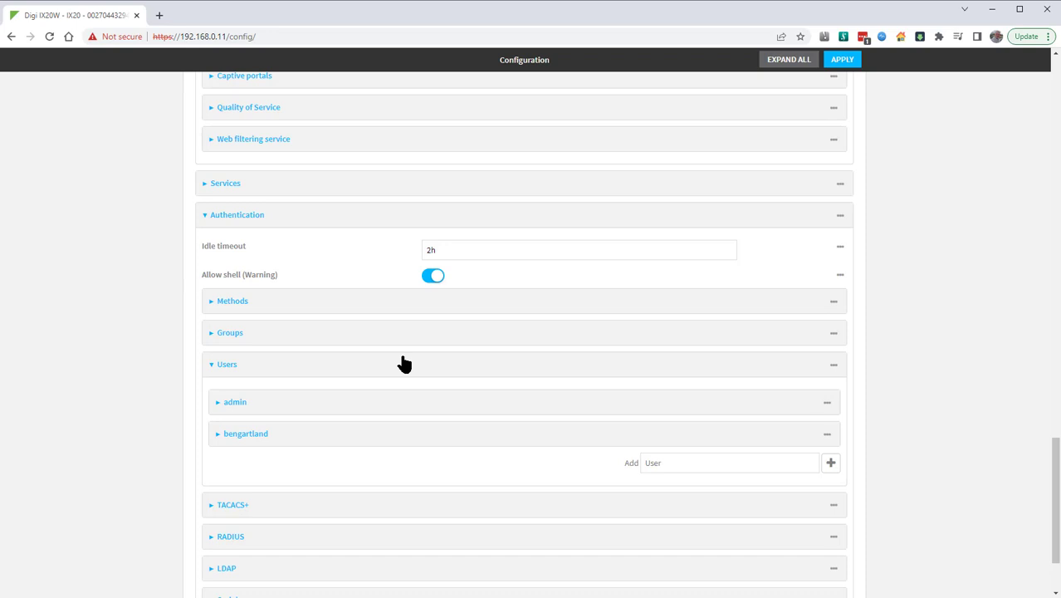
left_click(426, 436)
scroll(426, 437, "down", 2)
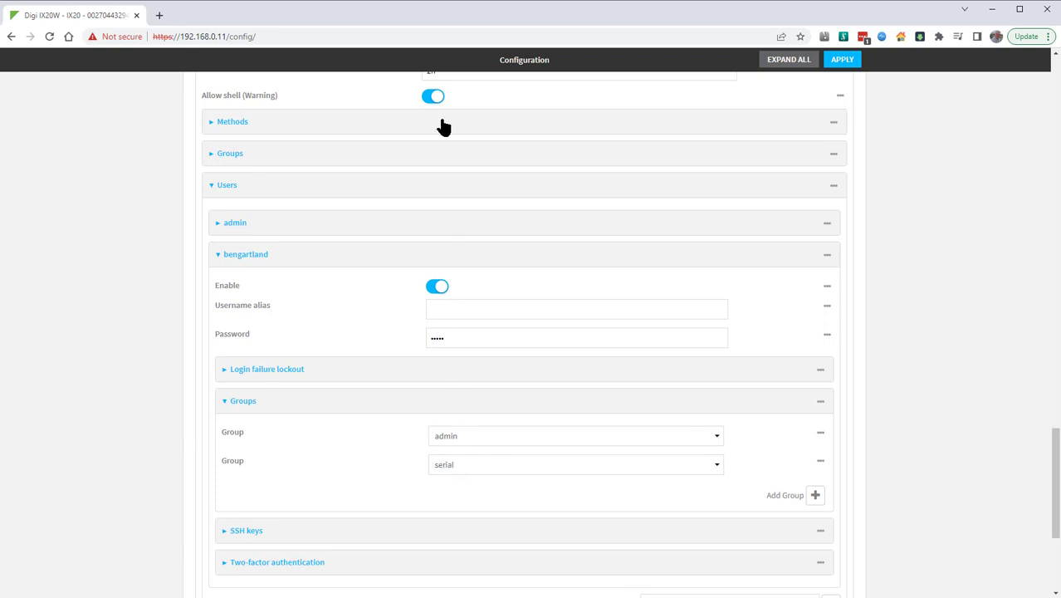
Enable OpenVPN access for the admin group with OpenVPN server: OpenVPN1 as its tunnel, and apply the configuration
left_click(451, 157)
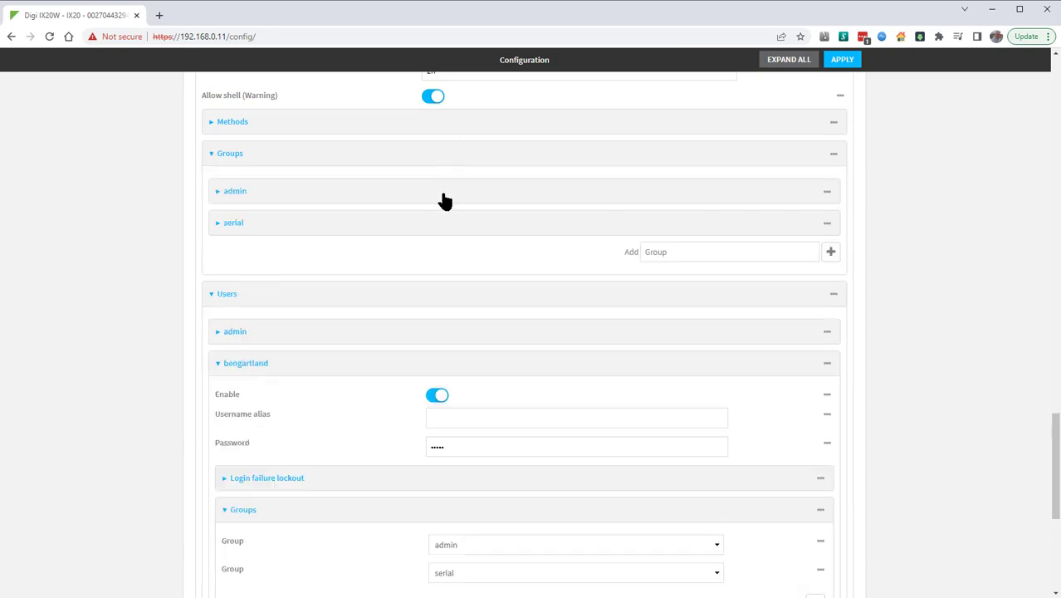
left_click(442, 198)
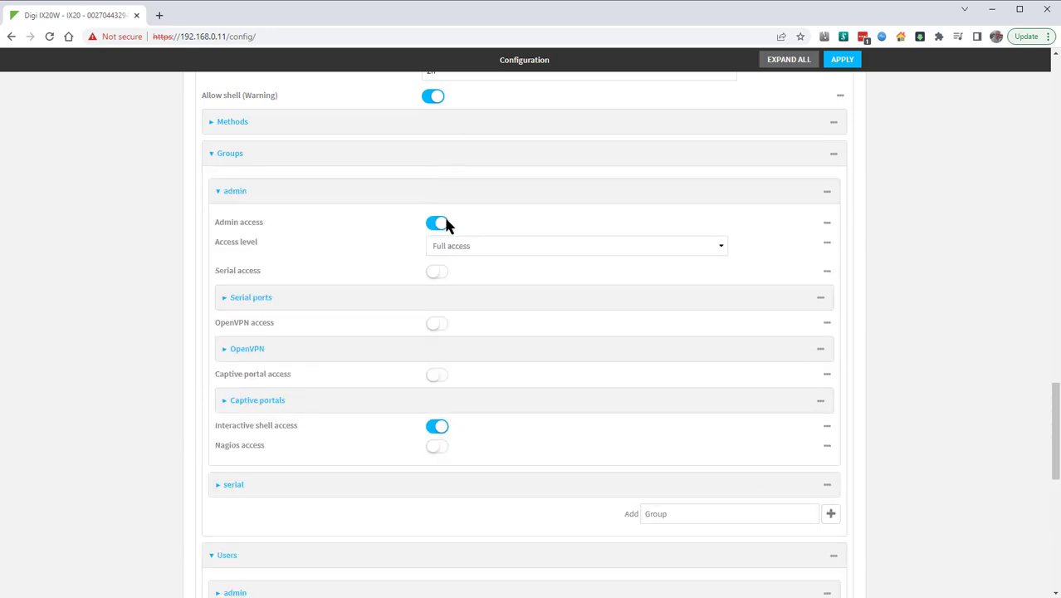
left_click(436, 325)
left_click(440, 357)
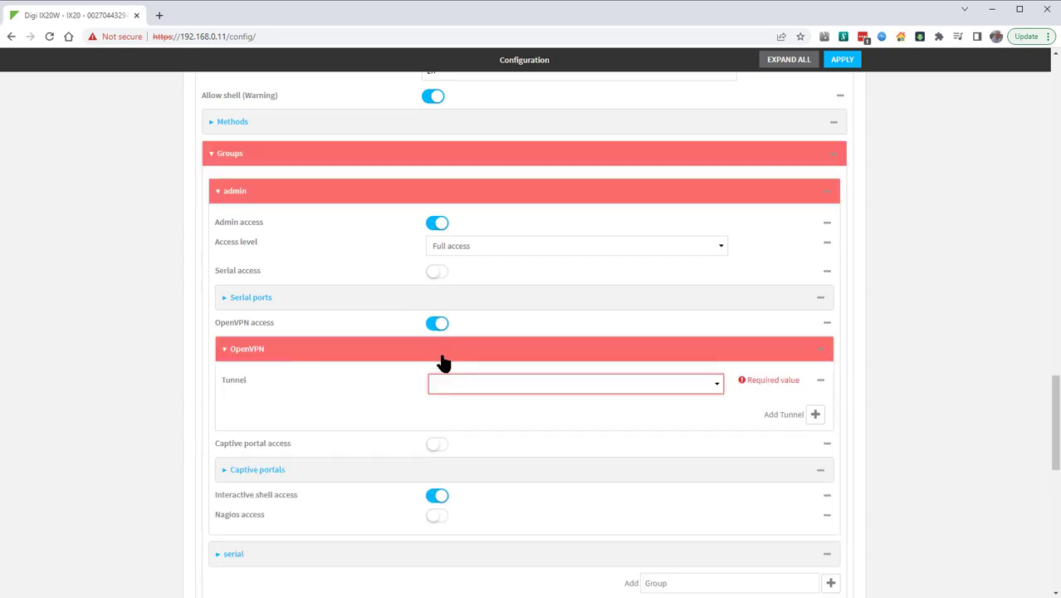
left_click(486, 383)
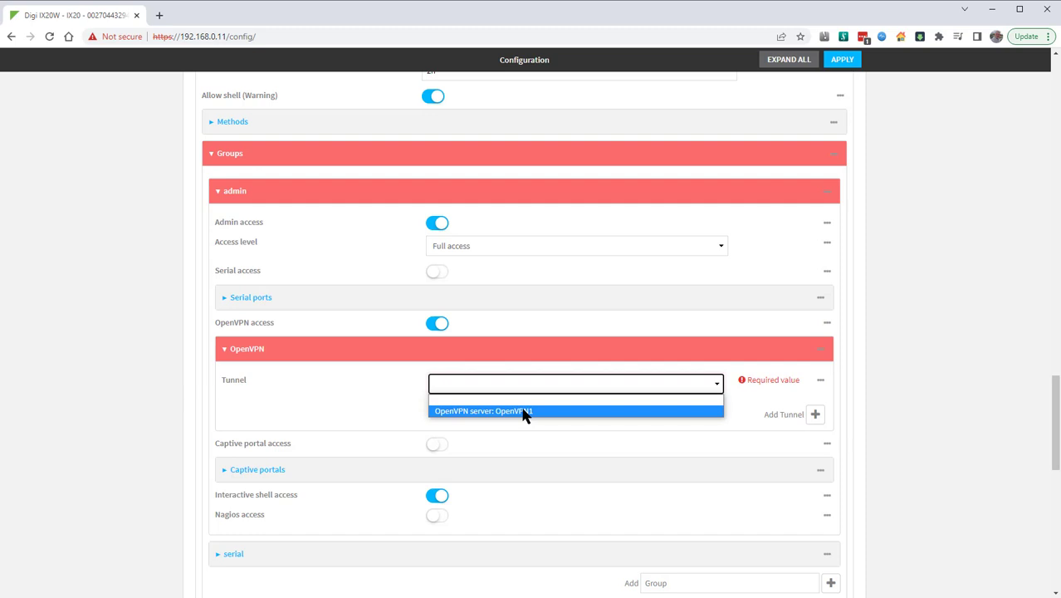
left_click(524, 411)
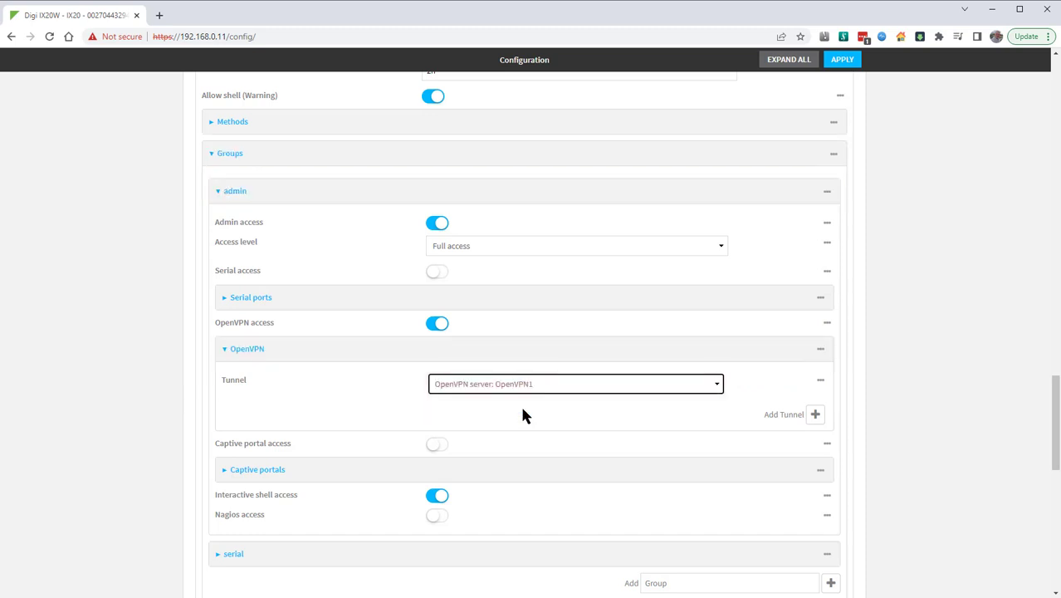
left_click(839, 66)
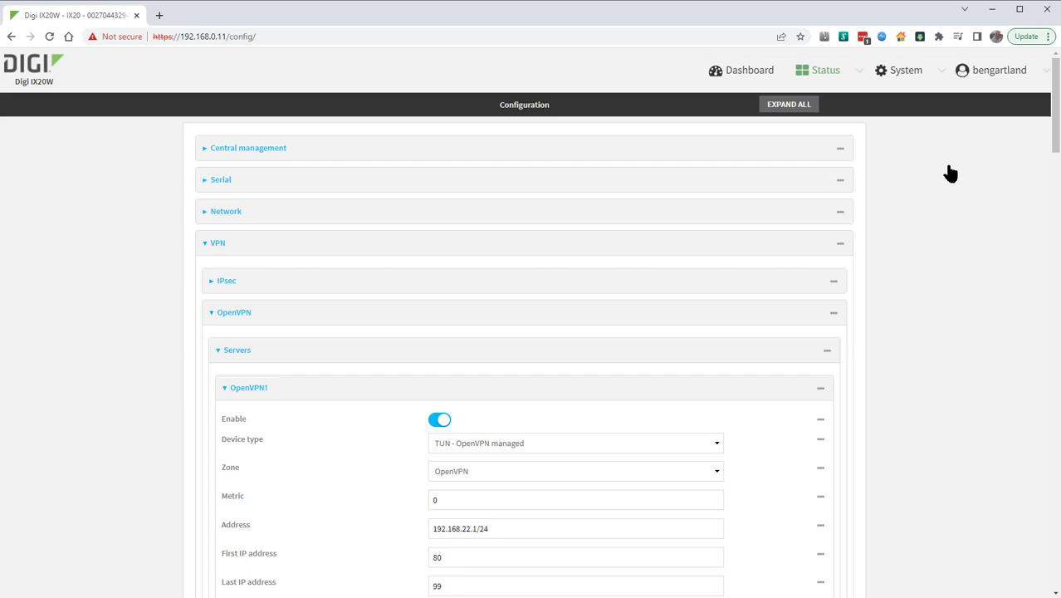
Download the client configuration template for the OpenVPN1 server from the OpenVPN server status page
left_click(830, 76)
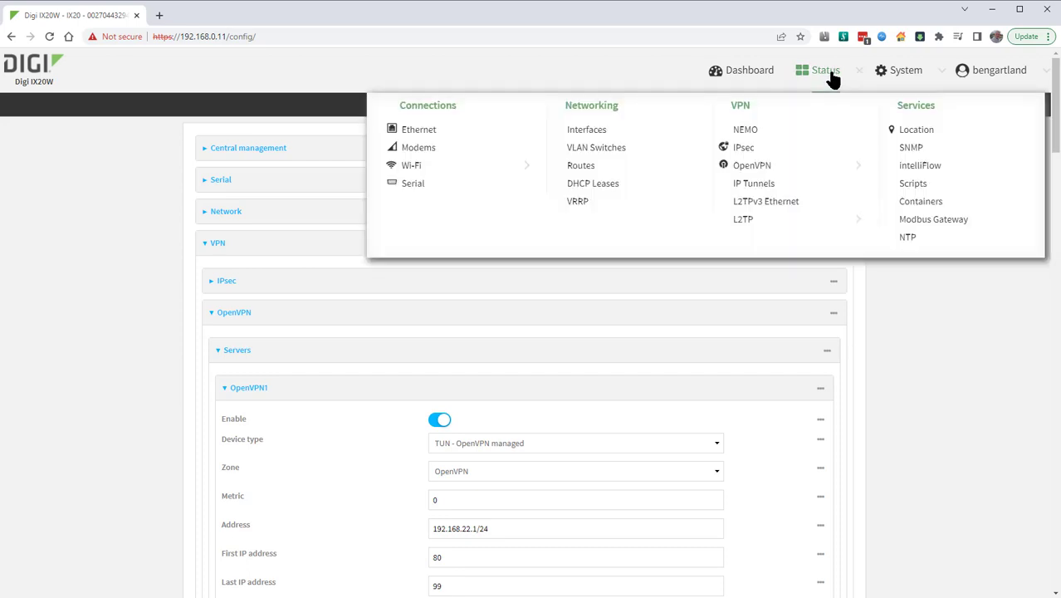
left_click(760, 166)
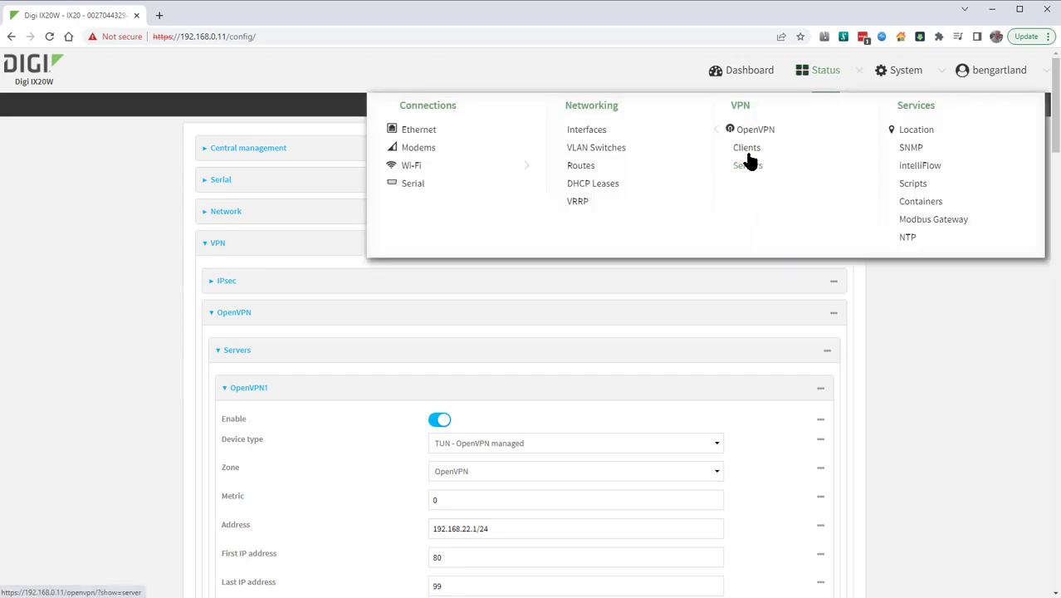
left_click(746, 165)
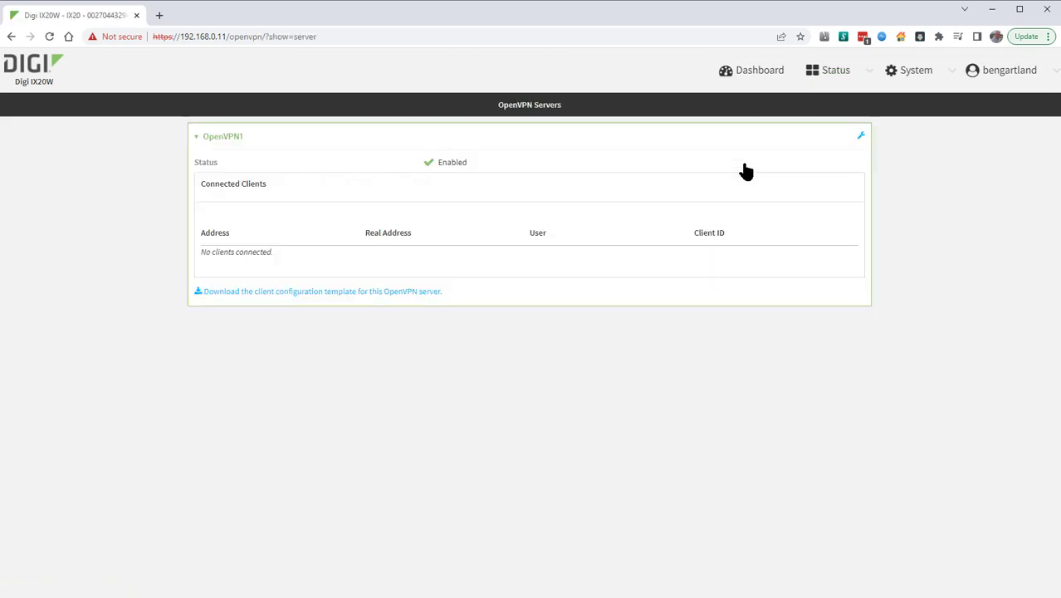
left_click(406, 293)
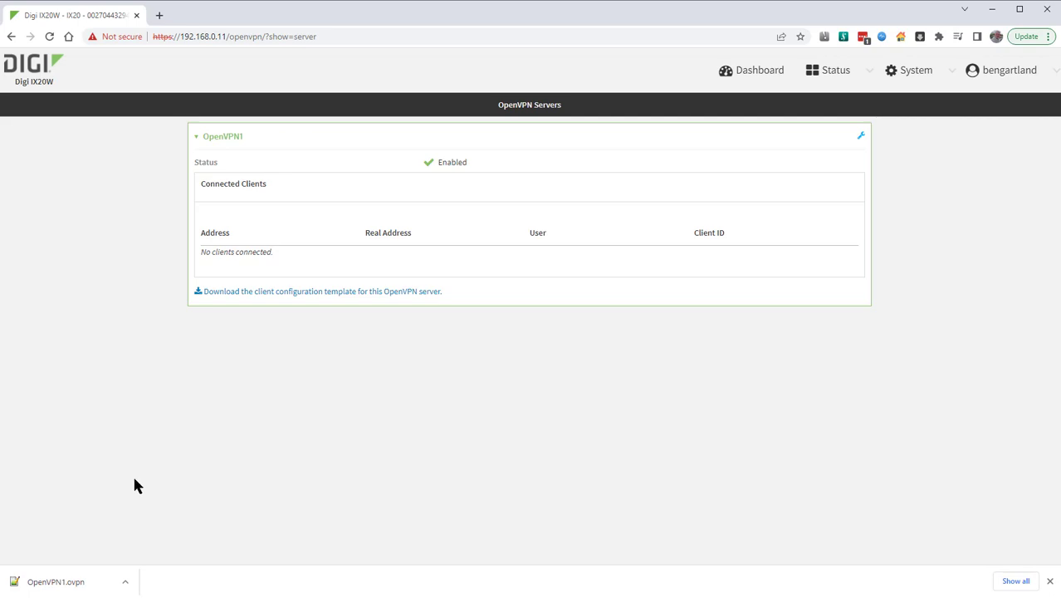
Open the downloaded OpenVPN1.ovpn in Notepad++, replace the <server address> placeholder in the remote line with 192.168.0.11, and save the file
left_click(83, 581)
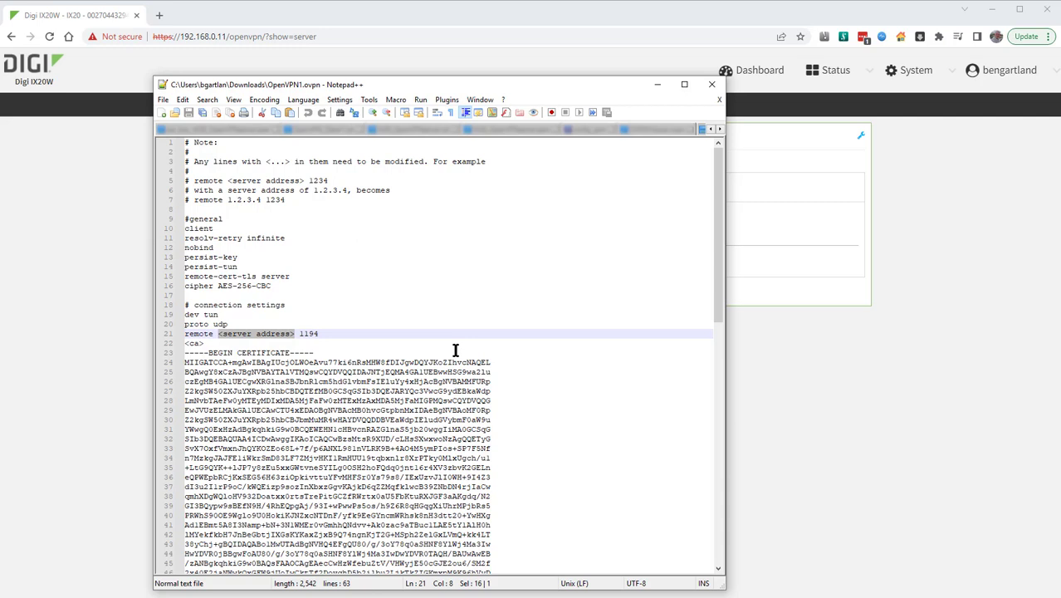
type("192.1")
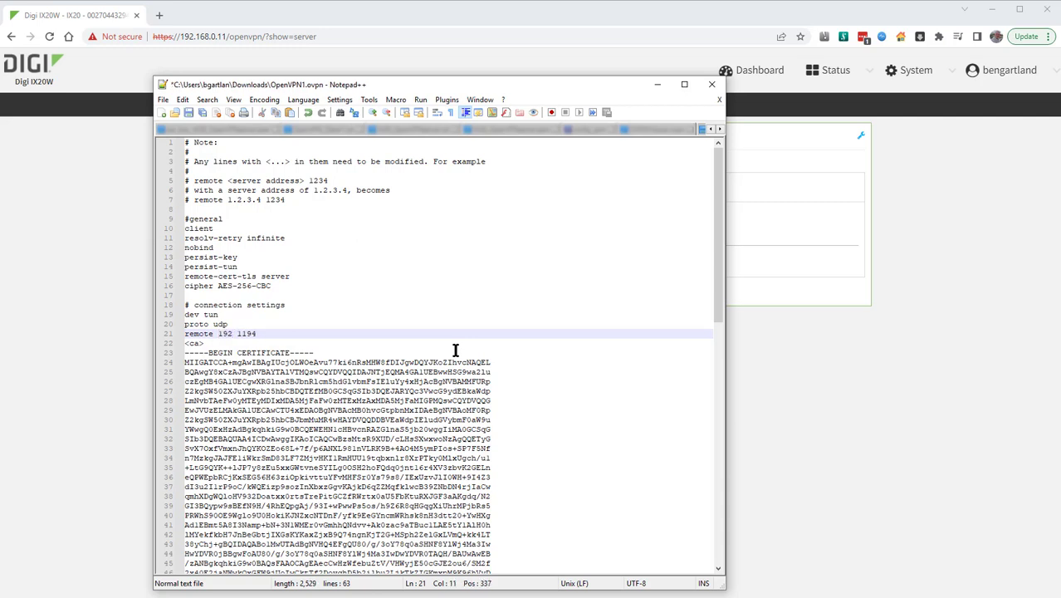
type("68.0.")
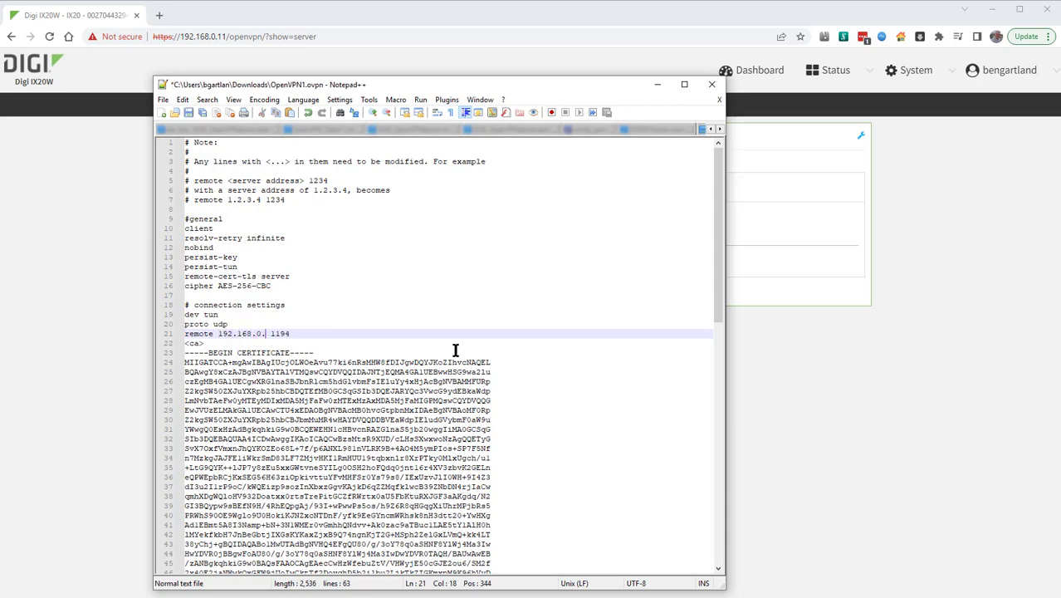
type("11")
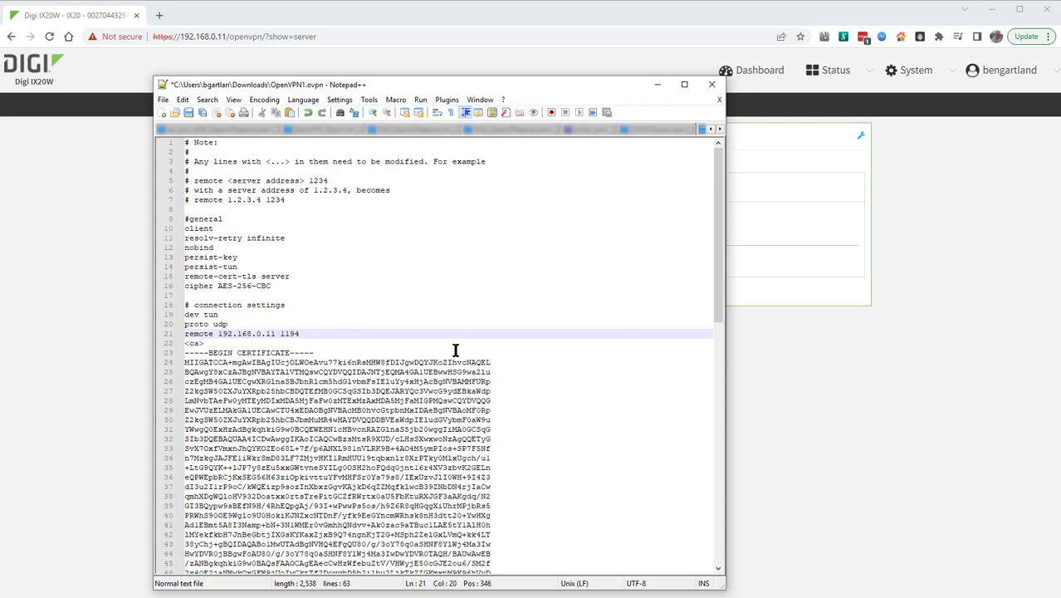
left_click(189, 114)
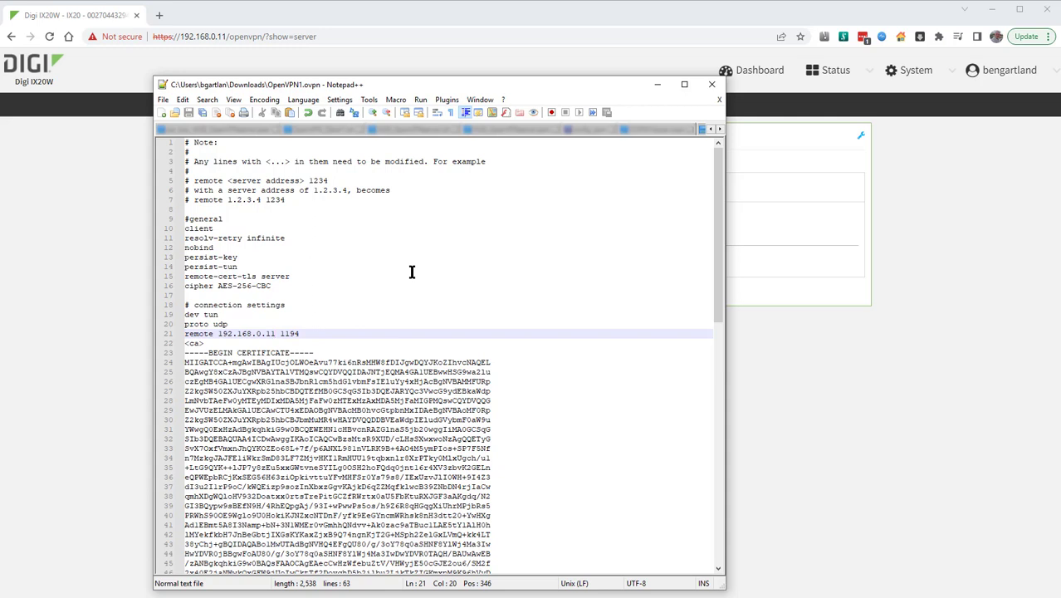
Return to the browser and refresh the OpenVPN Servers status page to check the connected clients
left_click(915, 218)
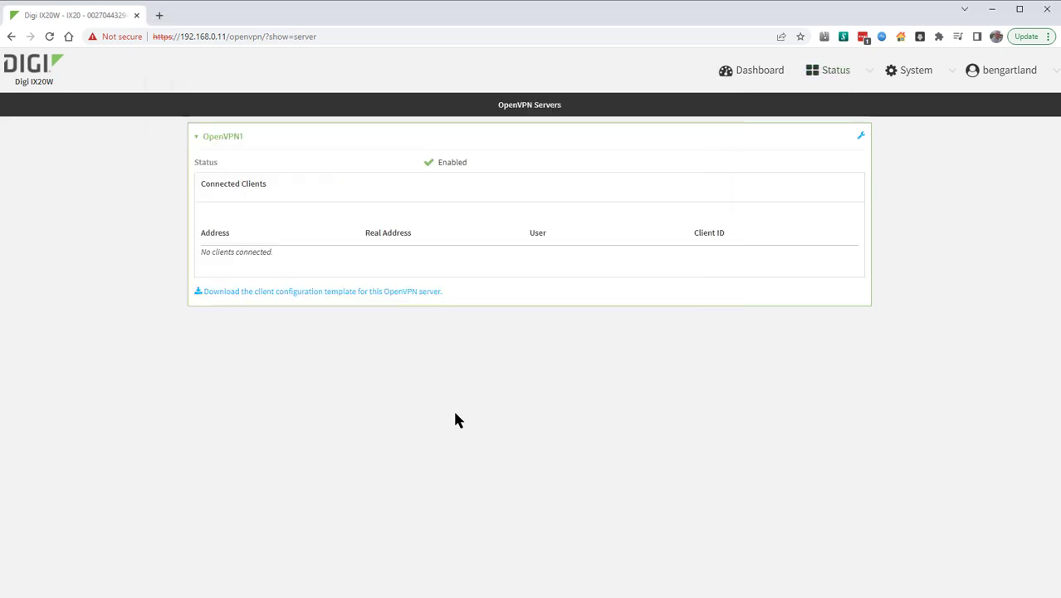
key("F5")
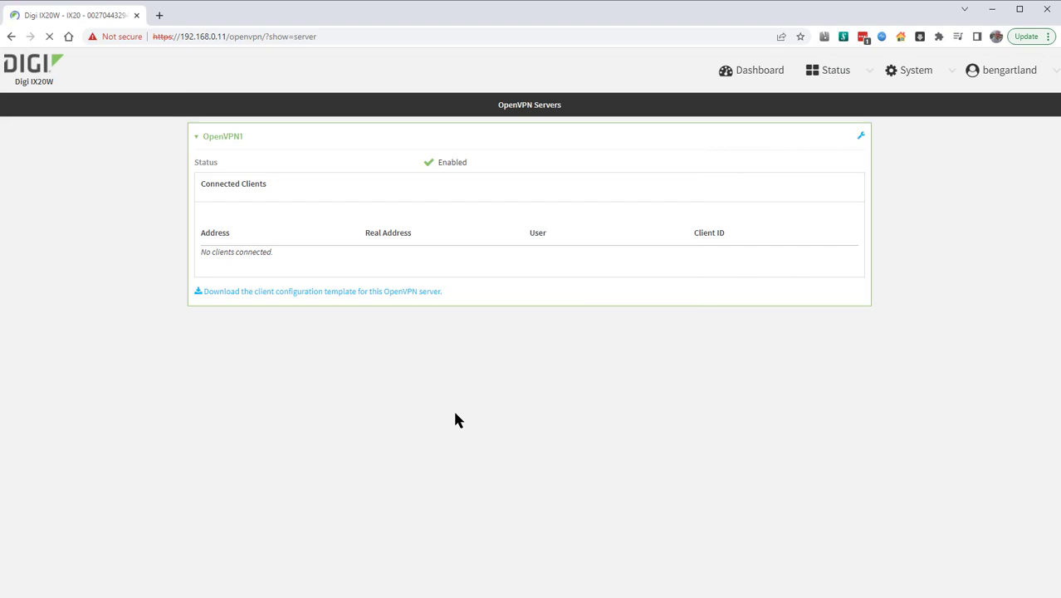